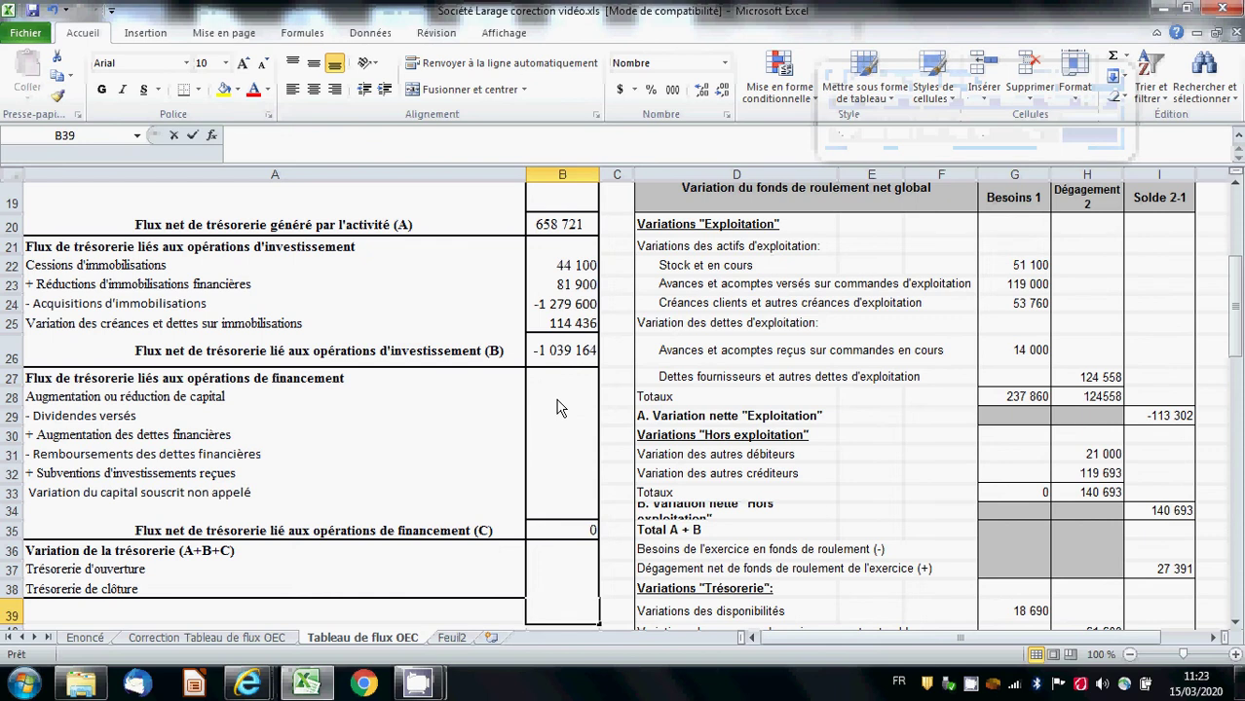
# - Fill the "Augmentation ou réduction de capital" amount in B28 with a link to the increase in other equity, =I11
pyautogui.click(560, 407)
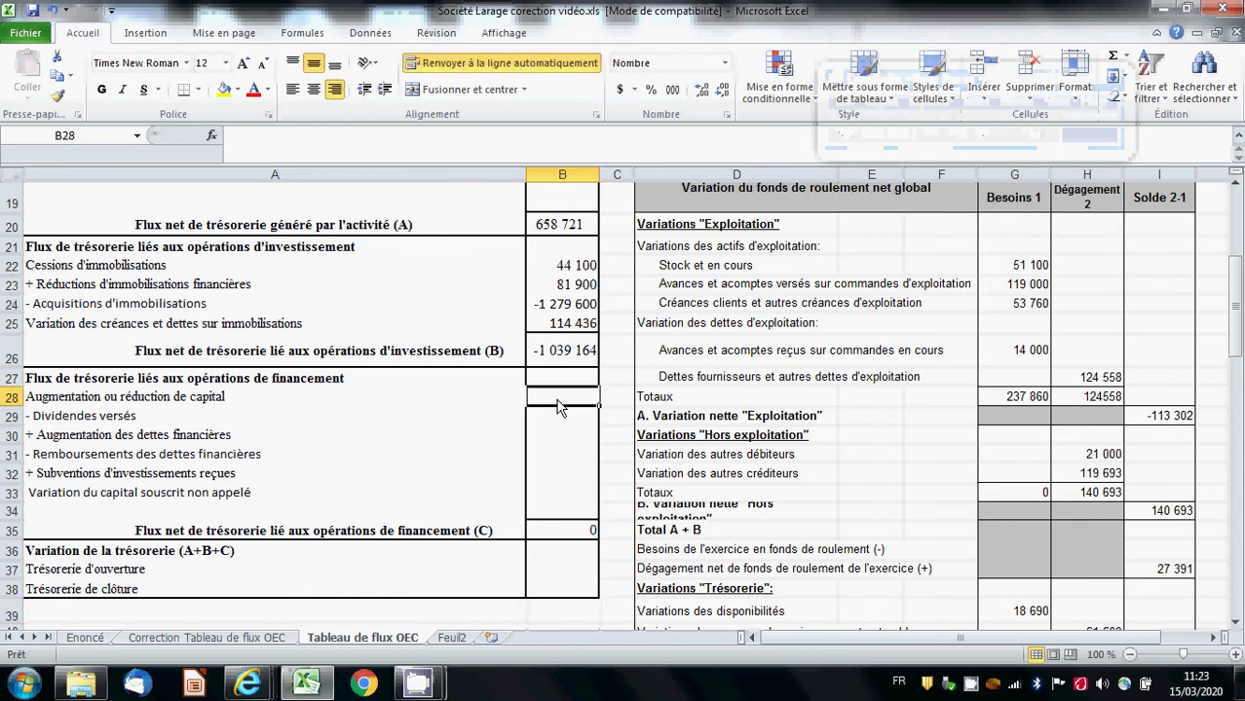
pyautogui.write('=')
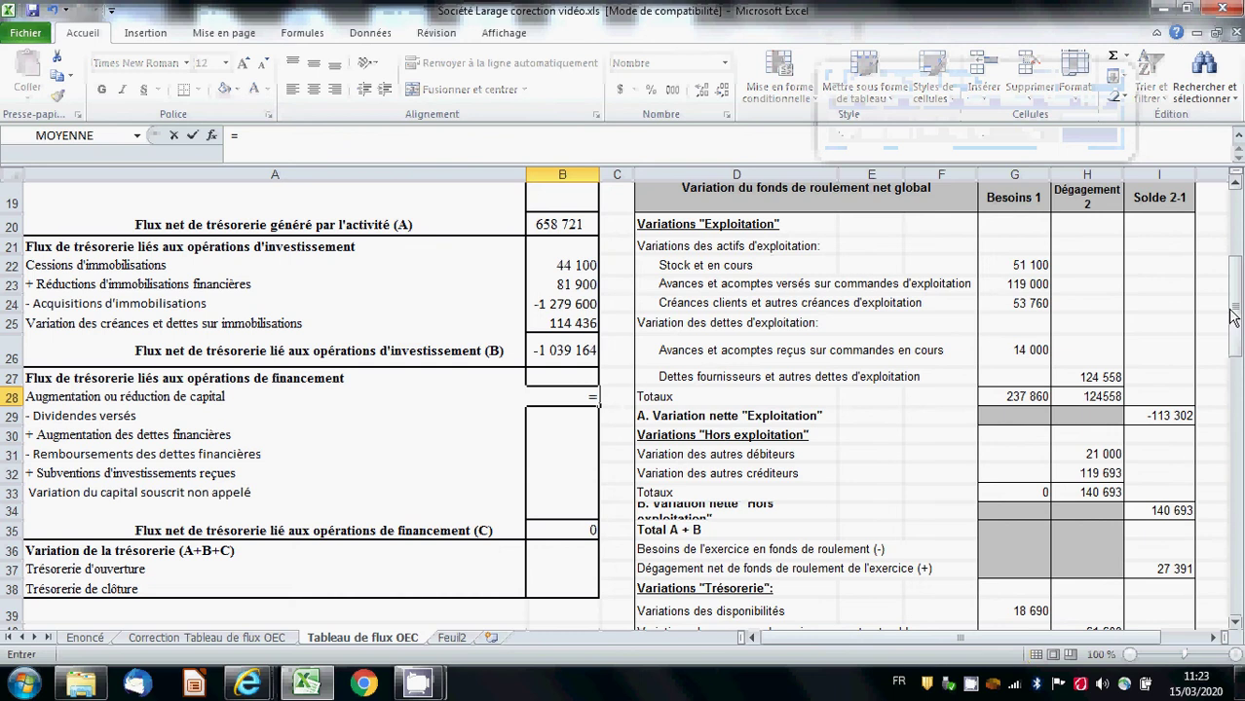
pyautogui.moveTo(1234, 315); pyautogui.dragTo(1240, 269)
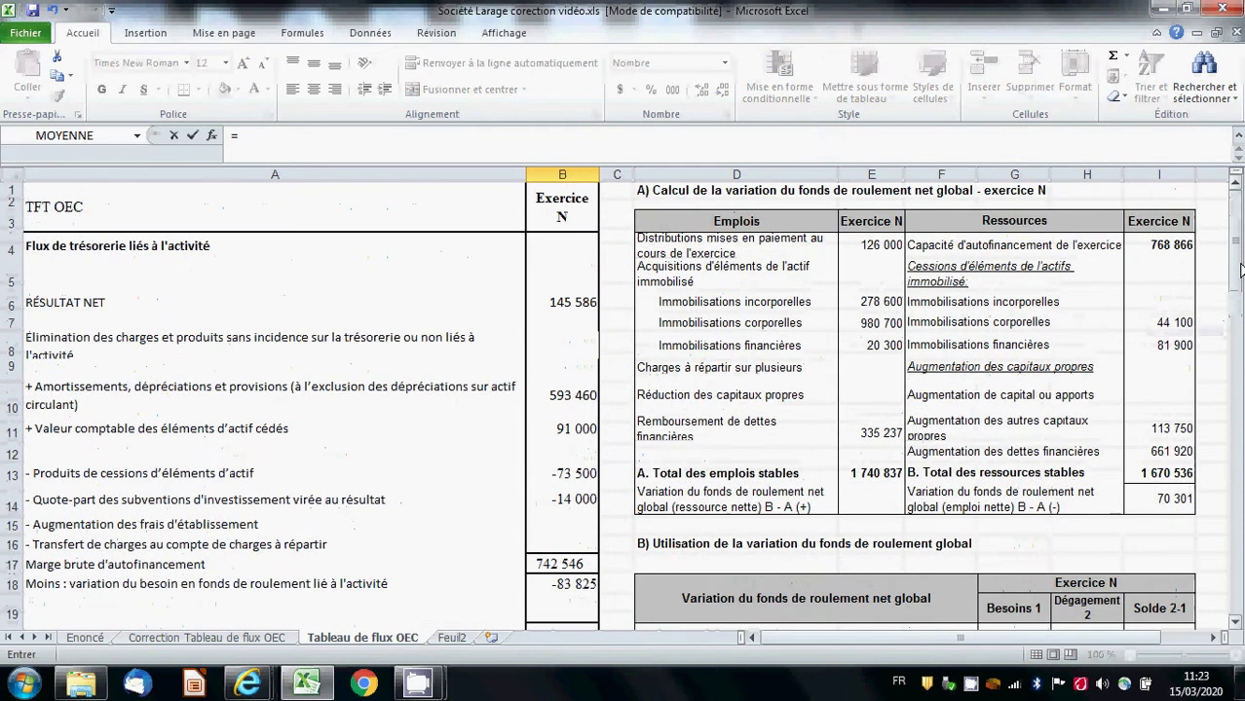
pyautogui.click(1141, 432)
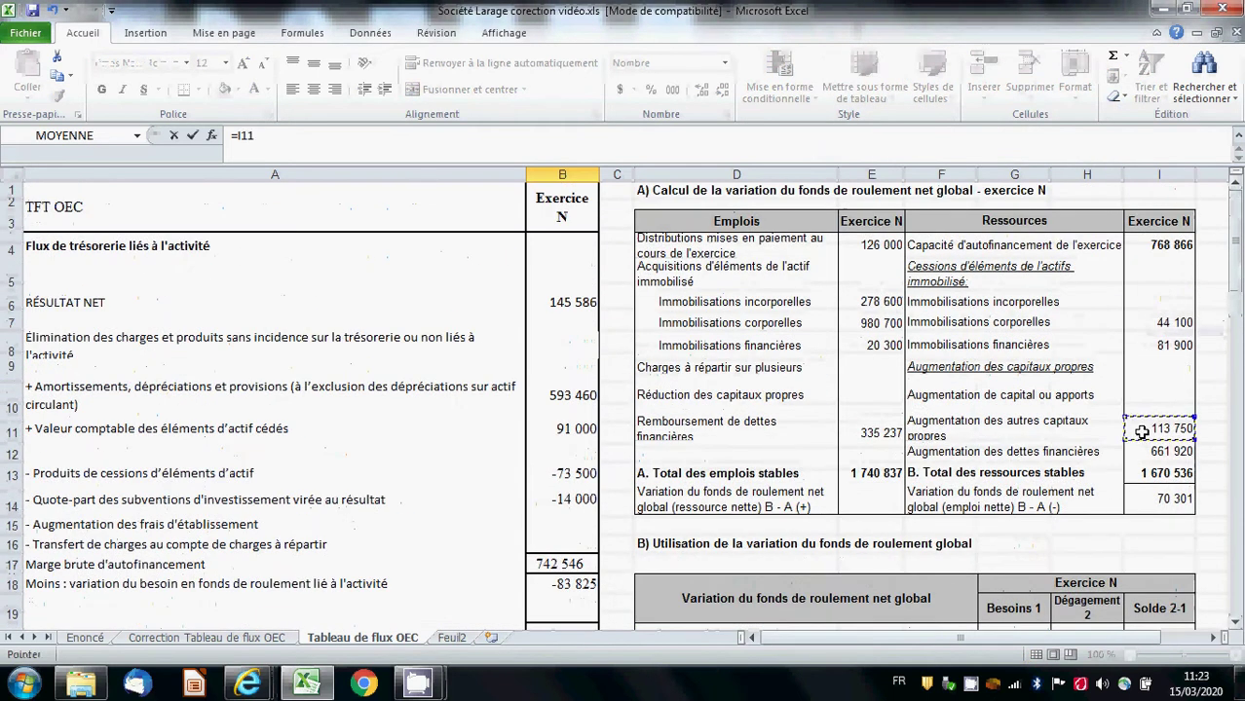
pyautogui.press('Return')
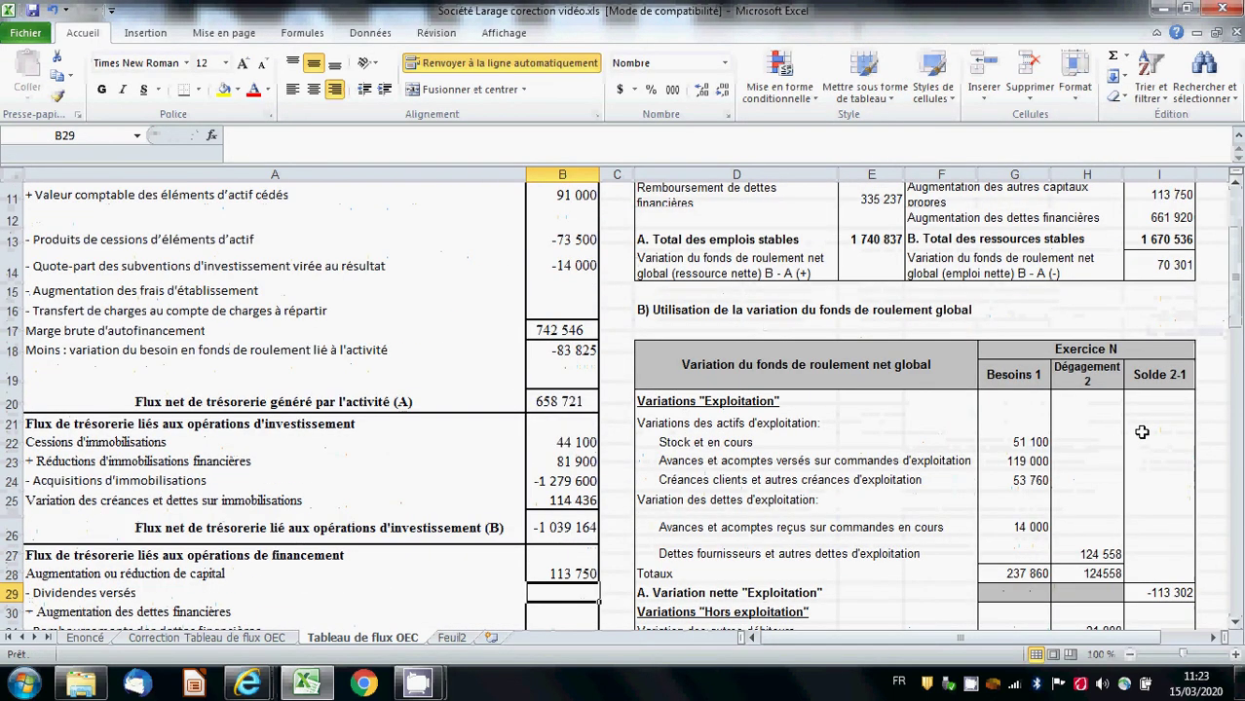
# - Enter the dividends paid in B29 as the negative of the distributions paid out during the year, =-E4
pyautogui.write('=-')
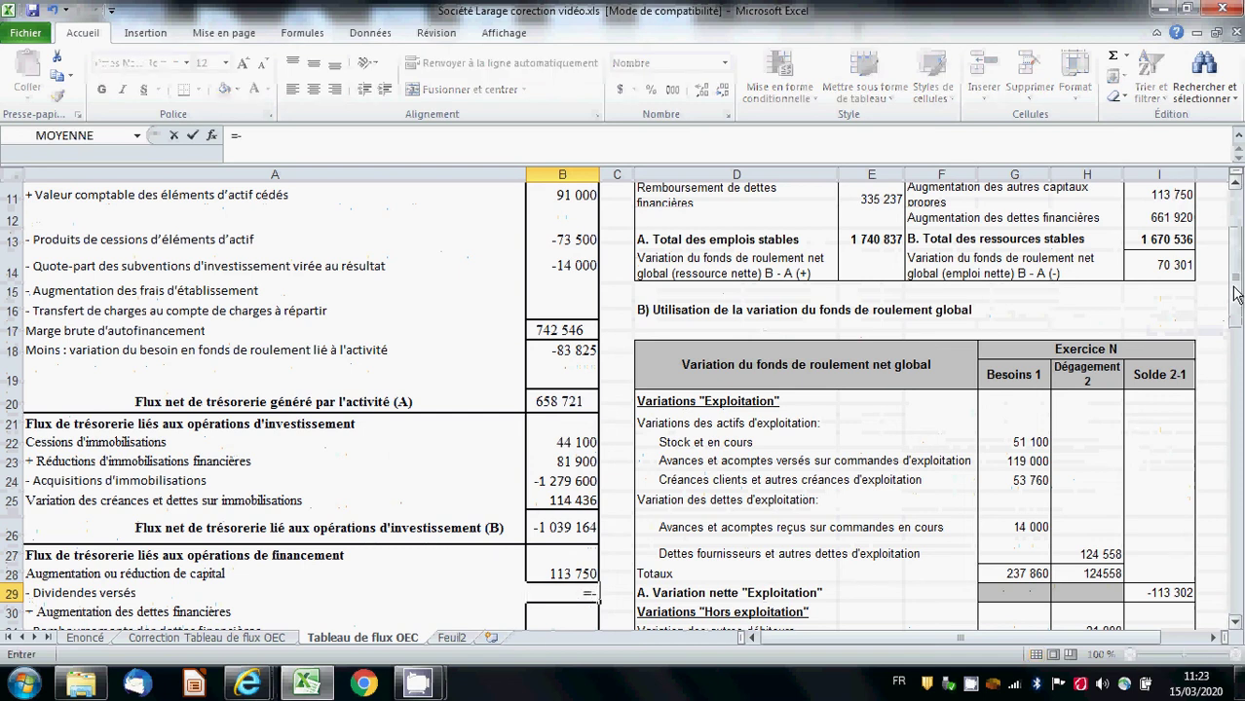
pyautogui.moveTo(1234, 294); pyautogui.dragTo(1236, 248)
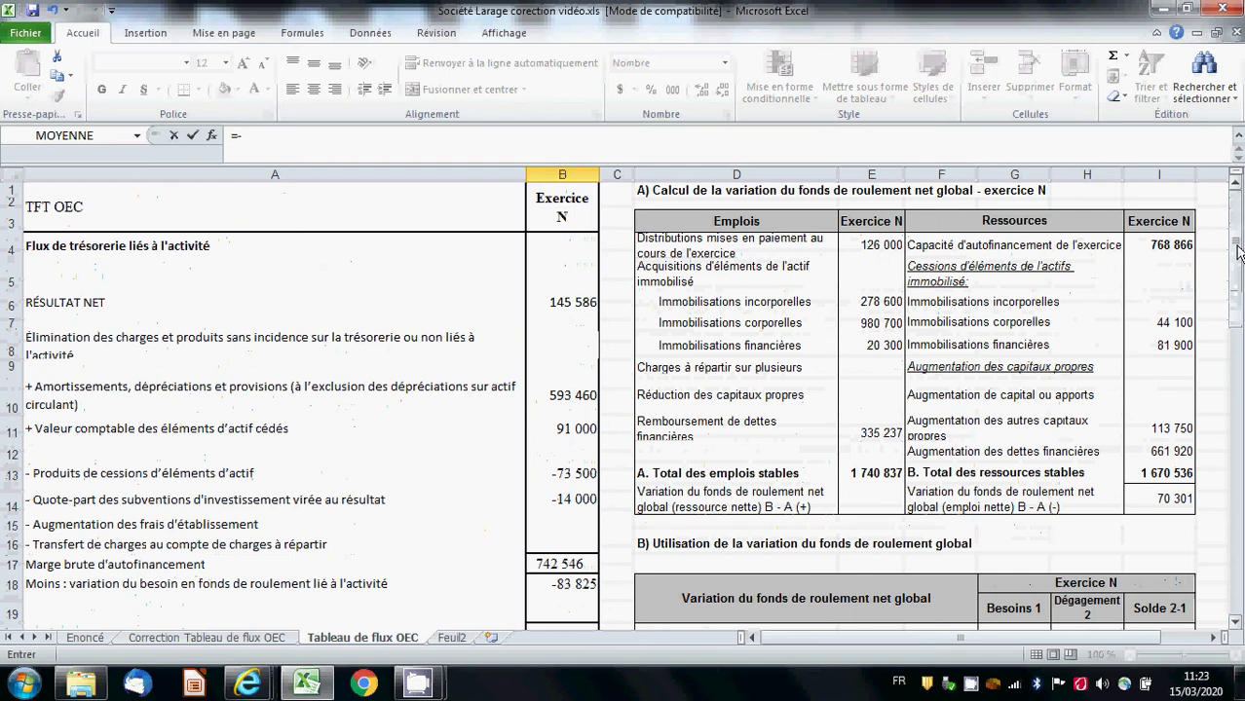
pyautogui.click(864, 249)
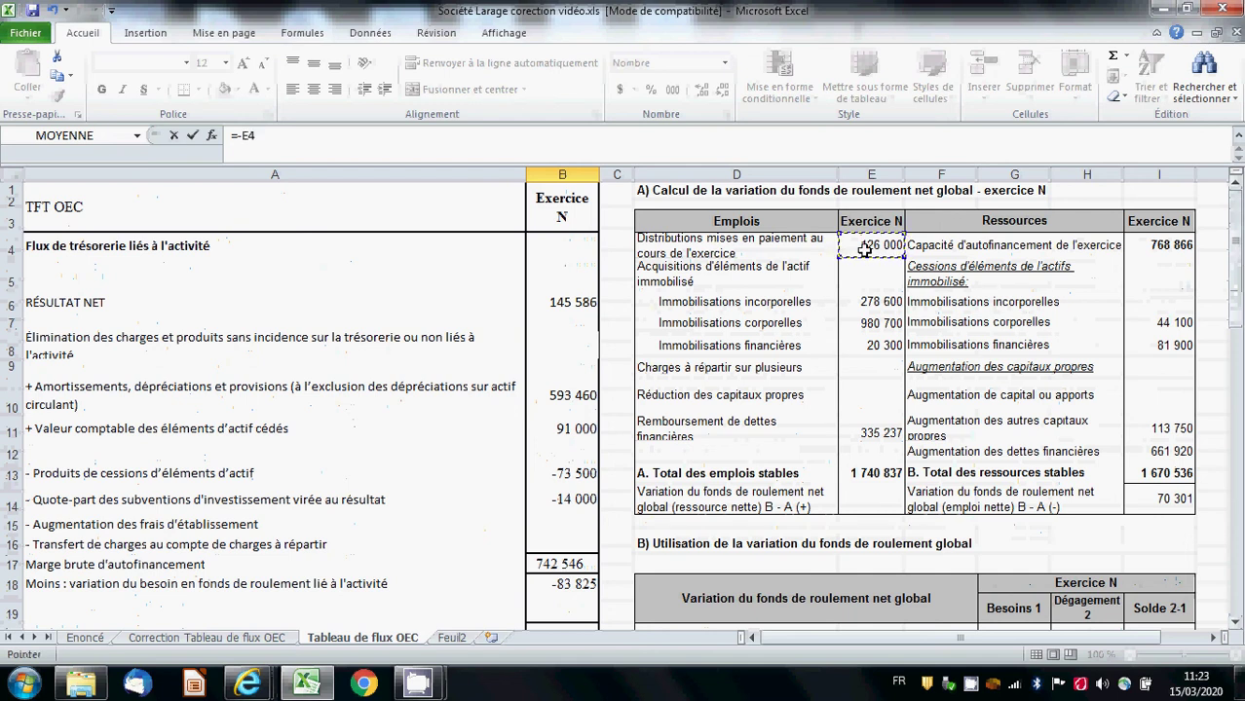
pyautogui.press('Return')
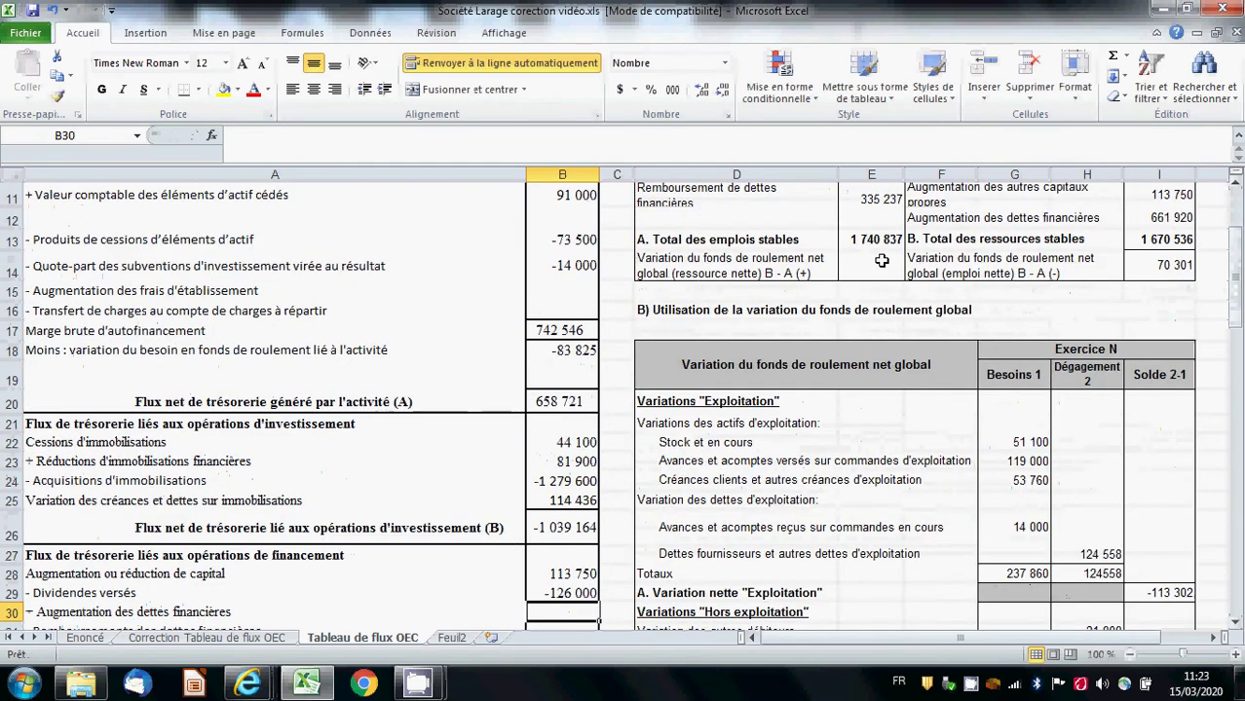
# - Calculate the increase in financial debts in B30 by adding the change in bank overdrafts (CBC) to the debt increase, =I12+(G78-E78)
pyautogui.moveTo(1237, 239); pyautogui.dragTo(1237, 261)
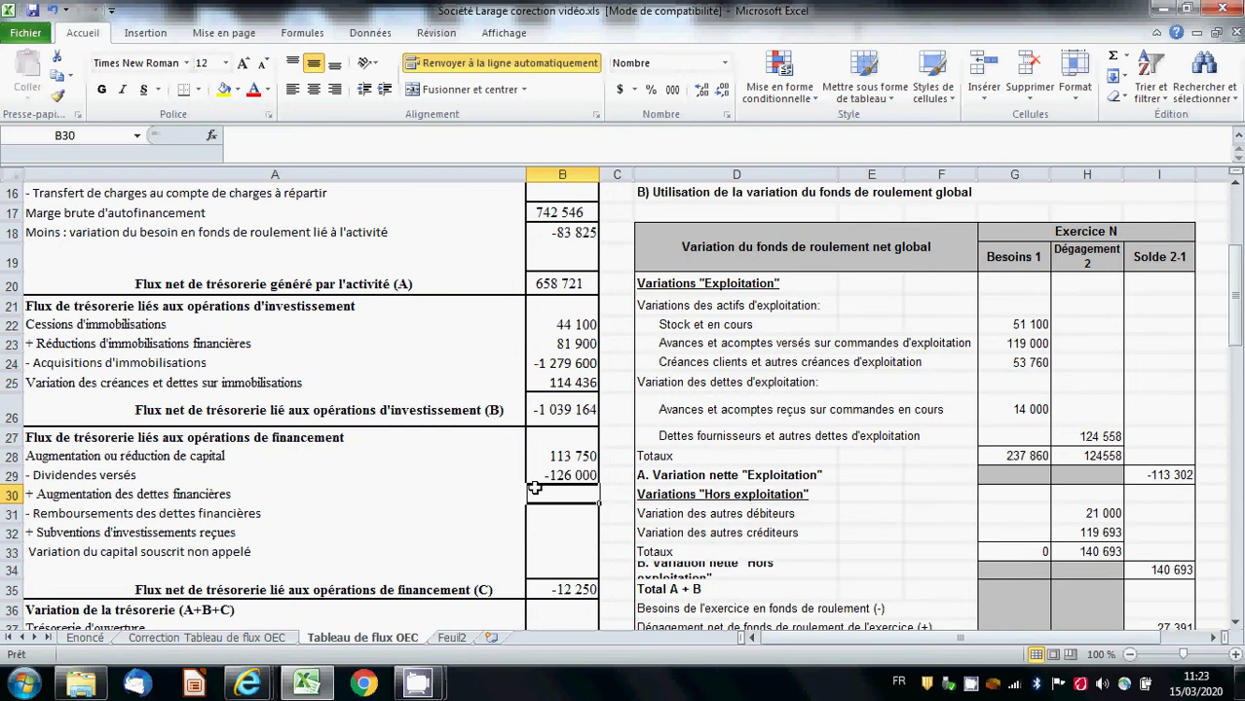
pyautogui.write('=')
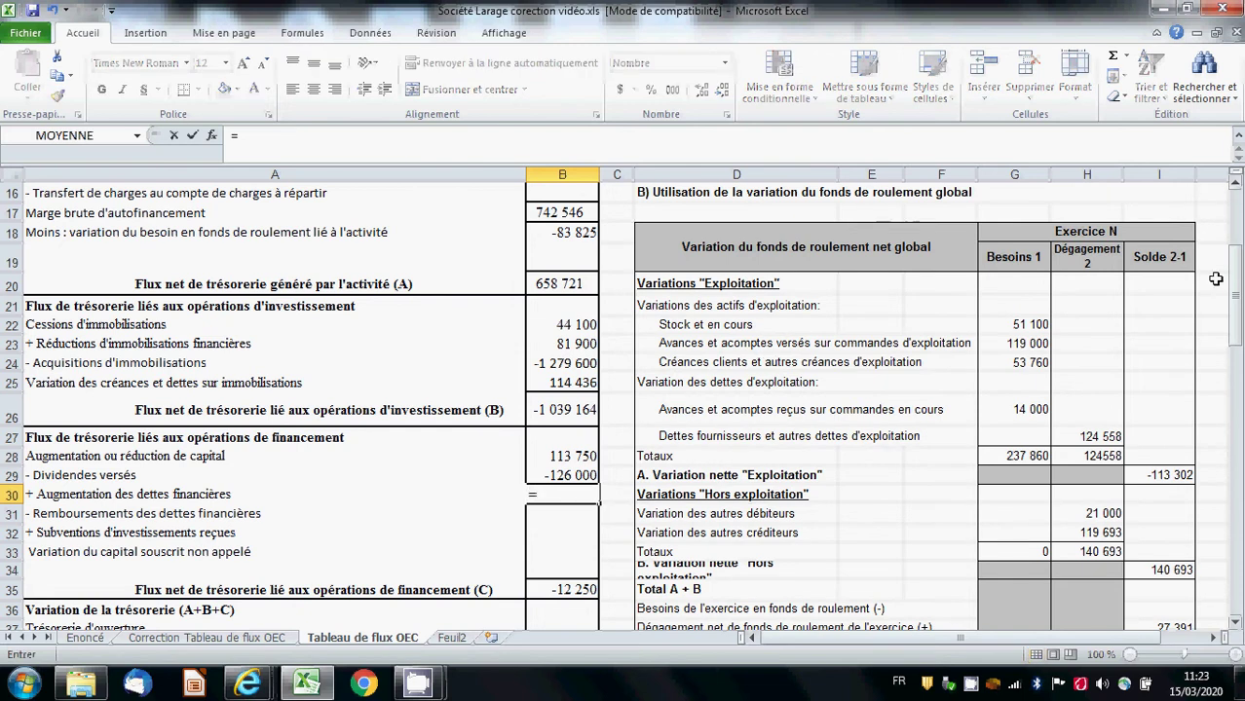
pyautogui.moveTo(1239, 336); pyautogui.dragTo(1238, 286)
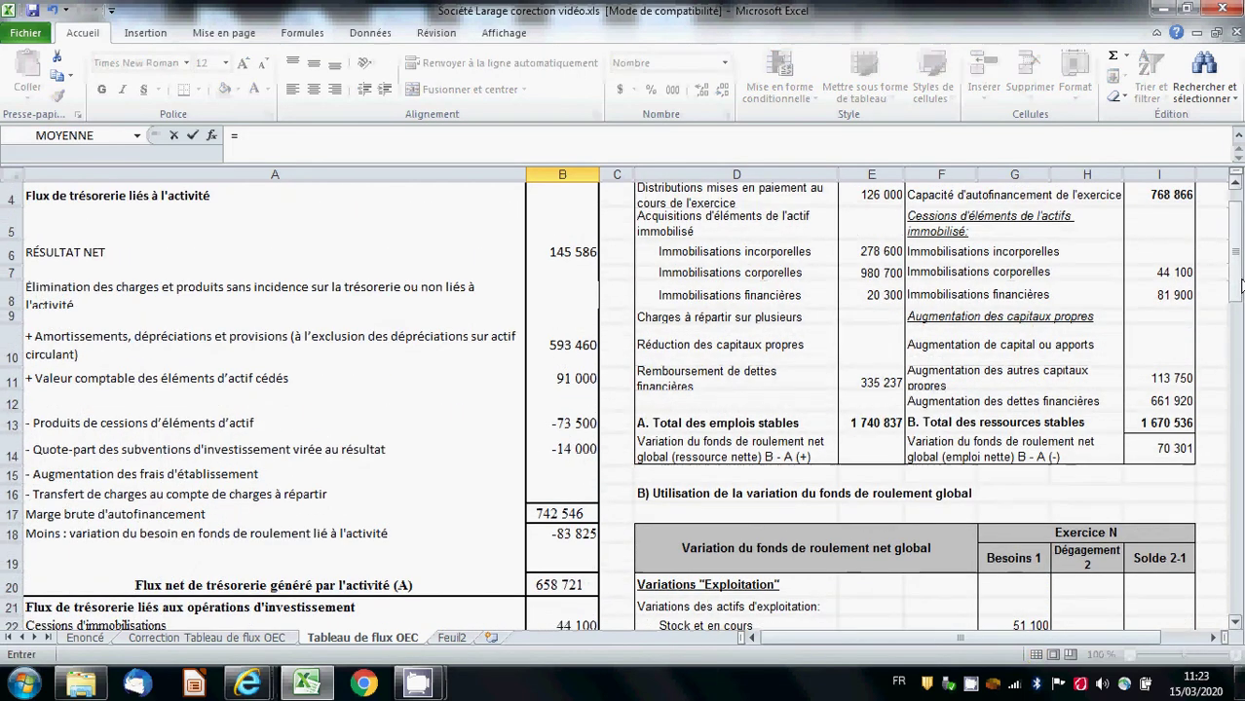
pyautogui.click(1159, 401)
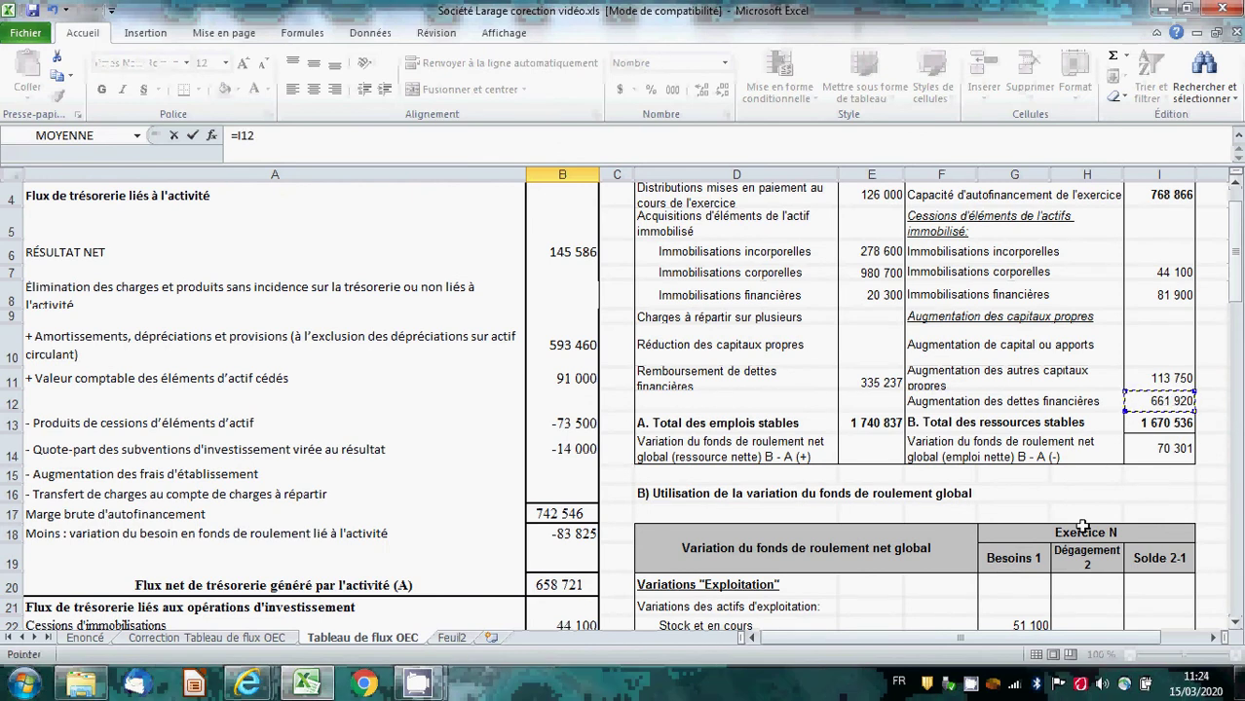
pyautogui.moveTo(1239, 255); pyautogui.dragTo(1238, 288)
pyautogui.click(277, 136)
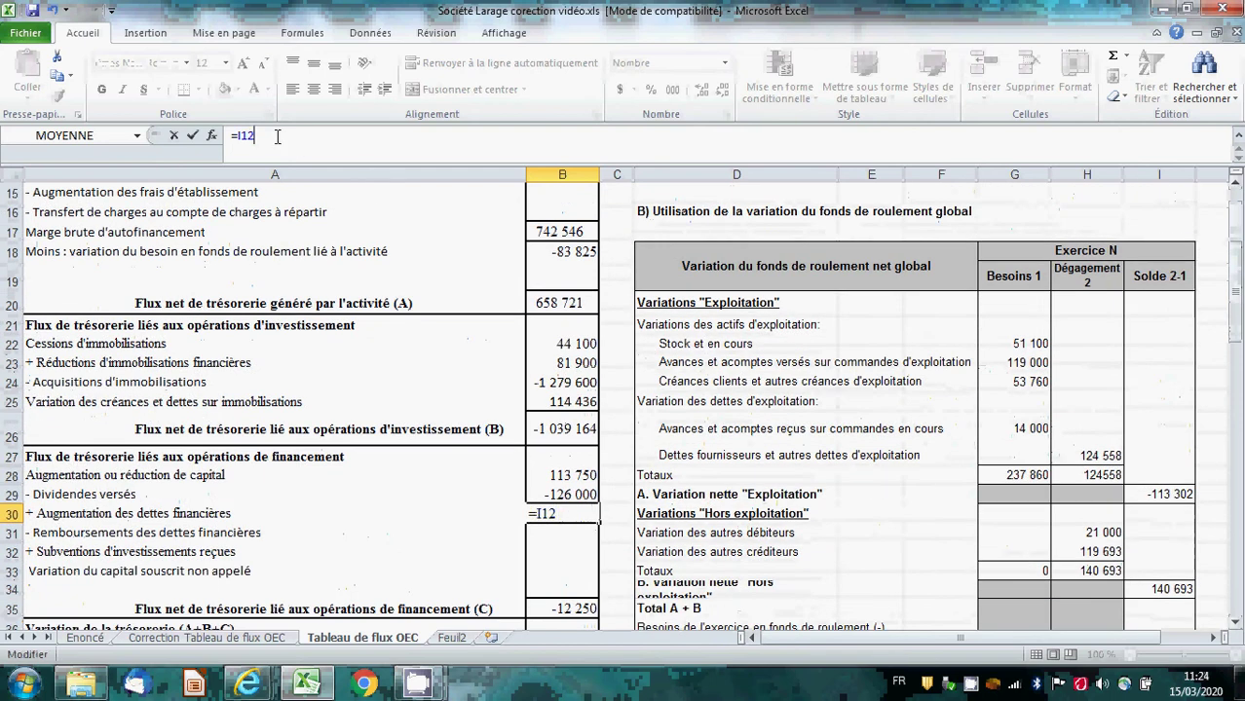
pyautogui.write('+(')
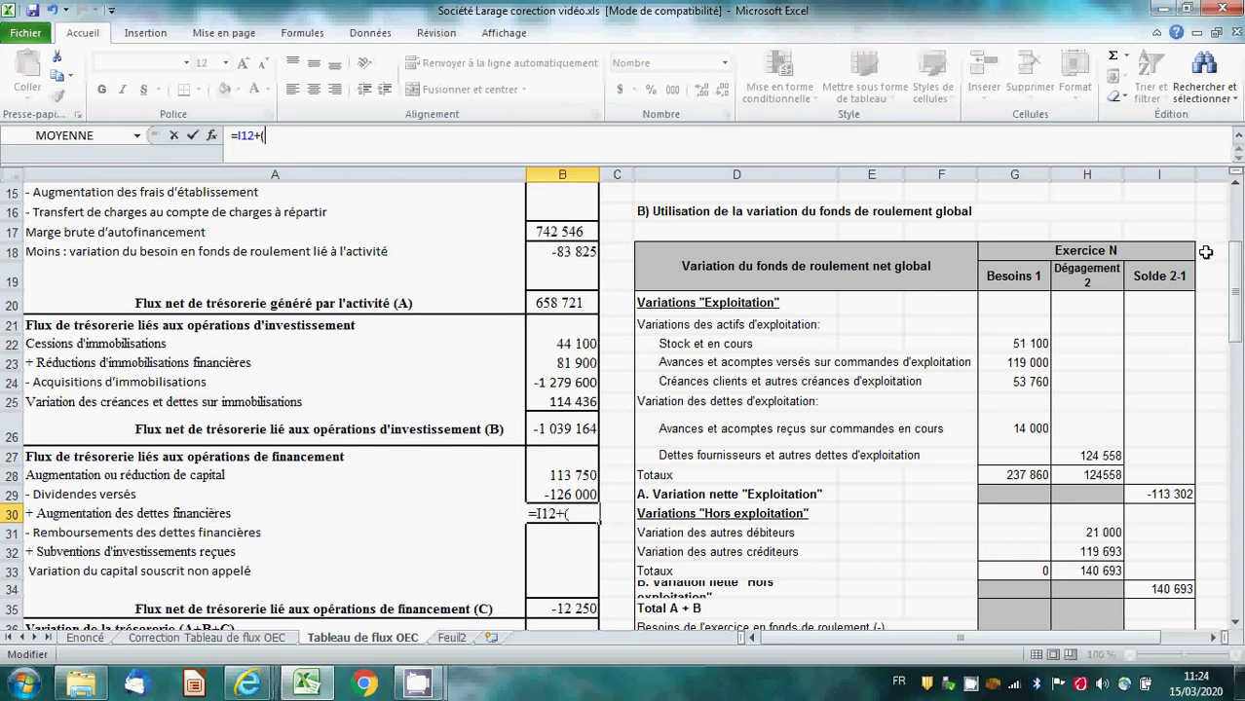
pyautogui.moveTo(1239, 288); pyautogui.dragTo(1239, 444)
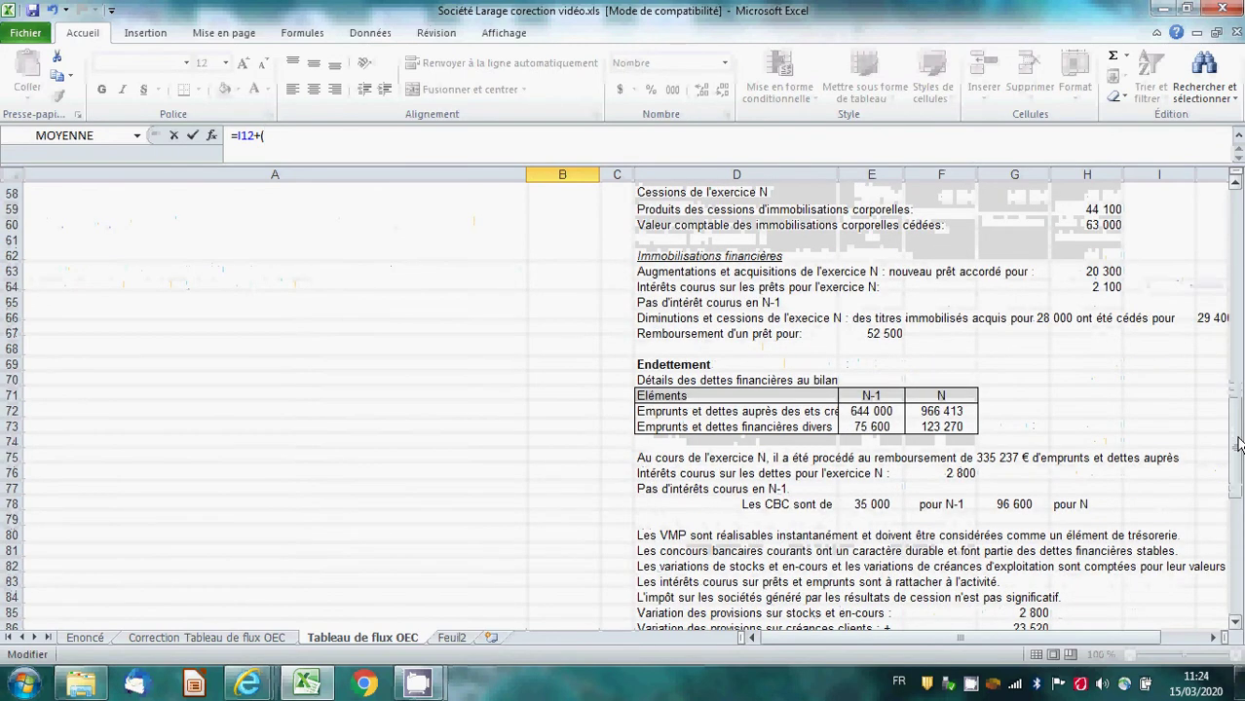
pyautogui.click(1013, 503)
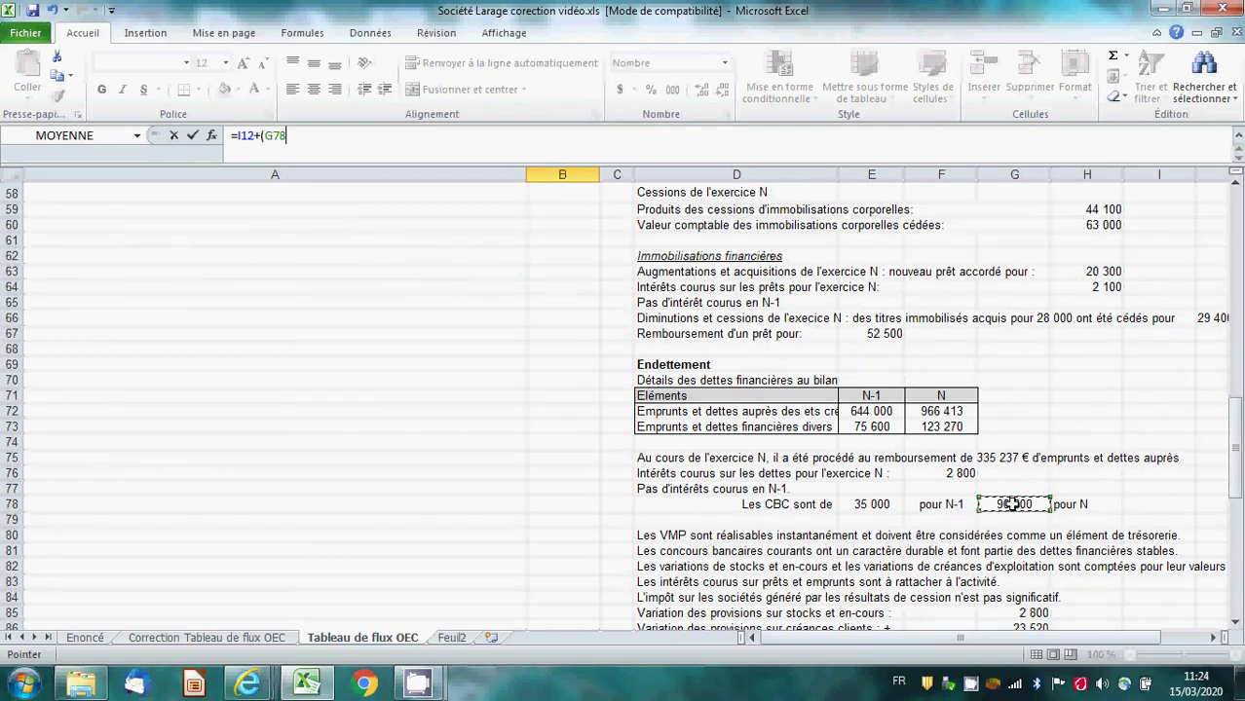
pyautogui.write('-')
pyautogui.click(873, 504)
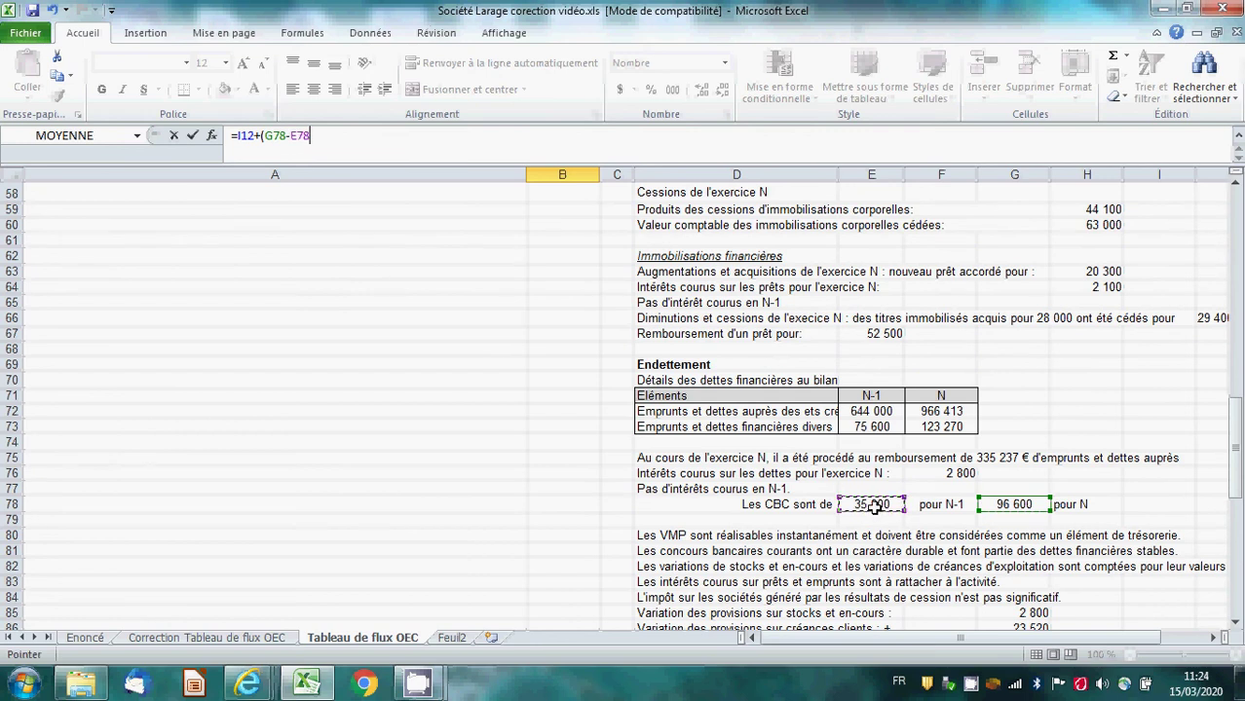
pyautogui.write(')')
pyautogui.press('Return')
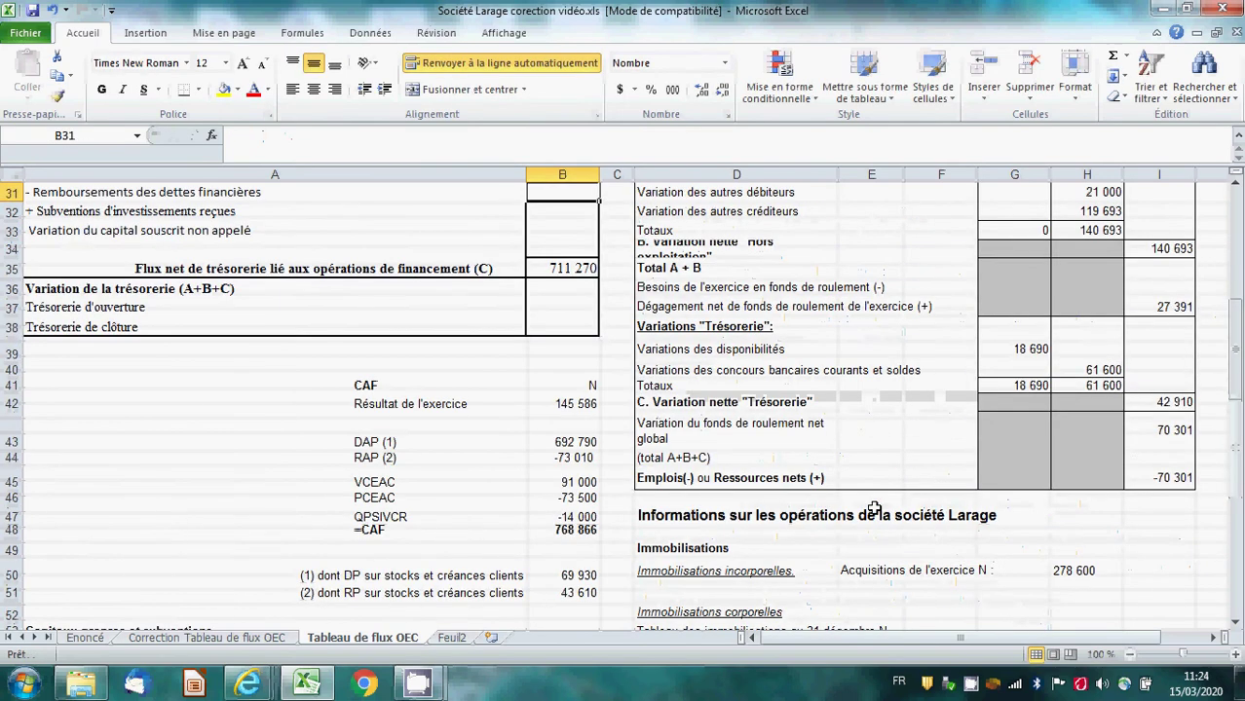
# - Enter the financial debt repayments in B31 as the negative of the "Remboursement de dettes financières" amount, =-E11
pyautogui.moveTo(1234, 349); pyautogui.dragTo(1235, 329)
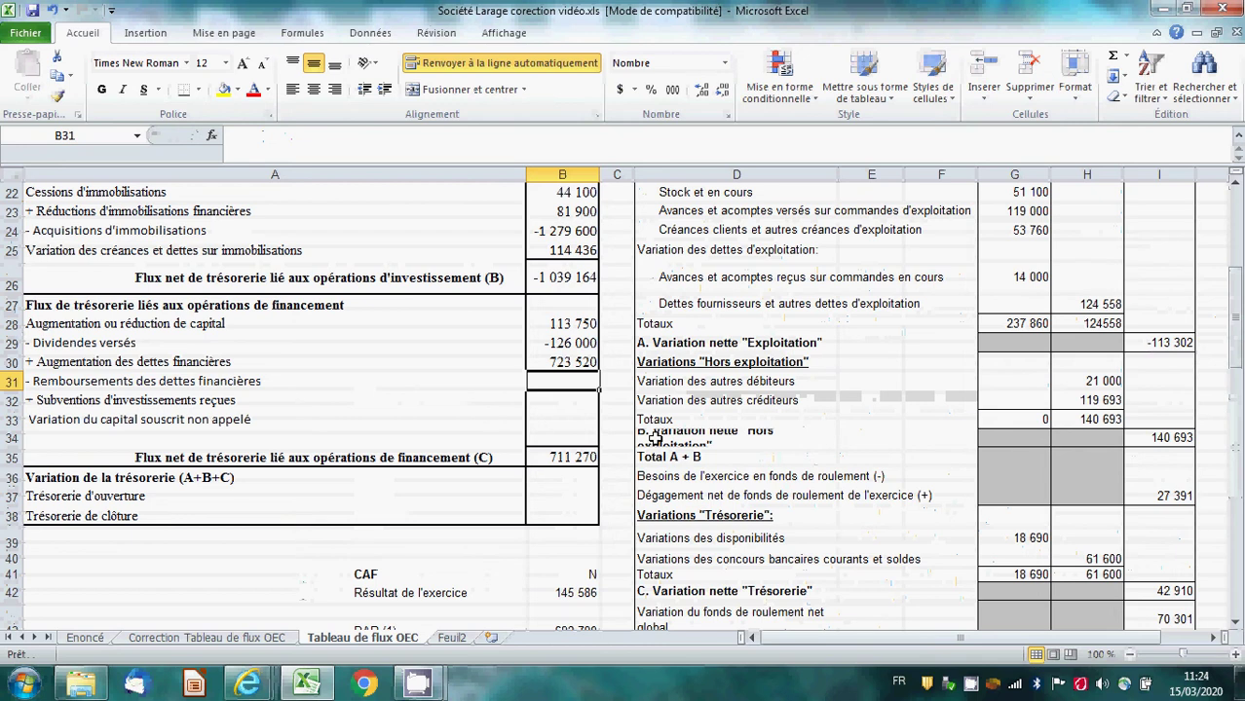
pyautogui.write('=-')
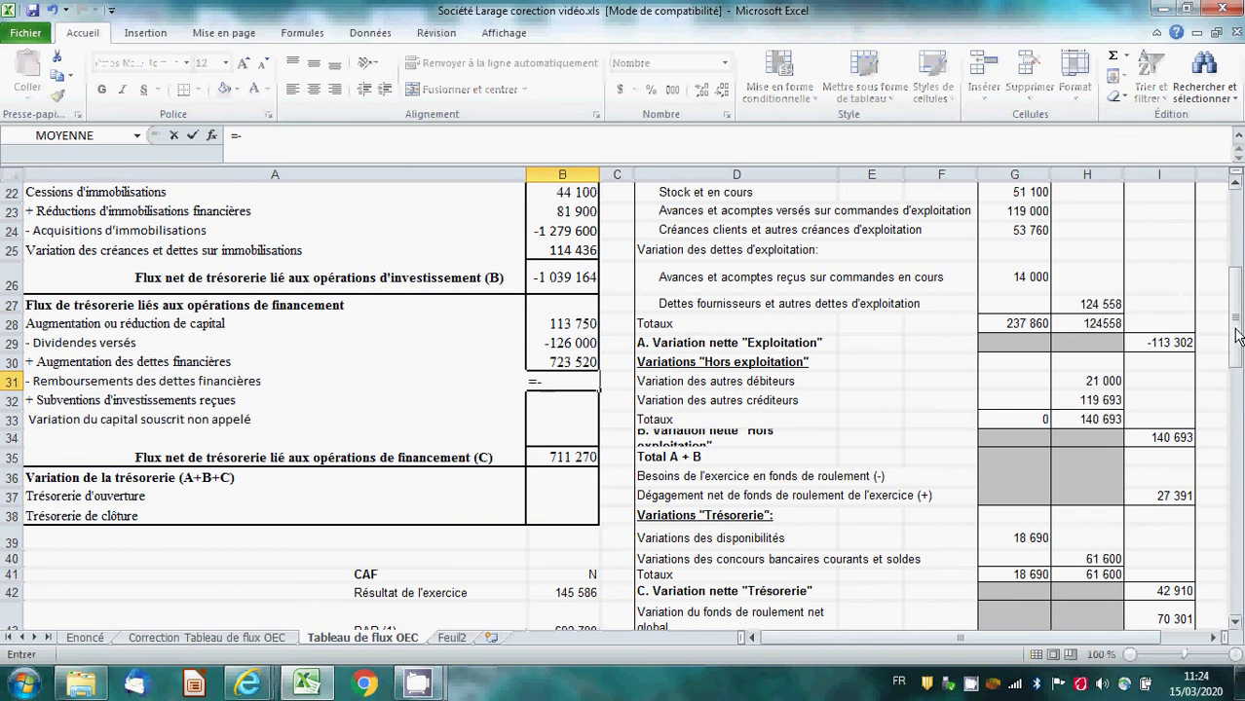
pyautogui.moveTo(1235, 336); pyautogui.dragTo(1234, 272)
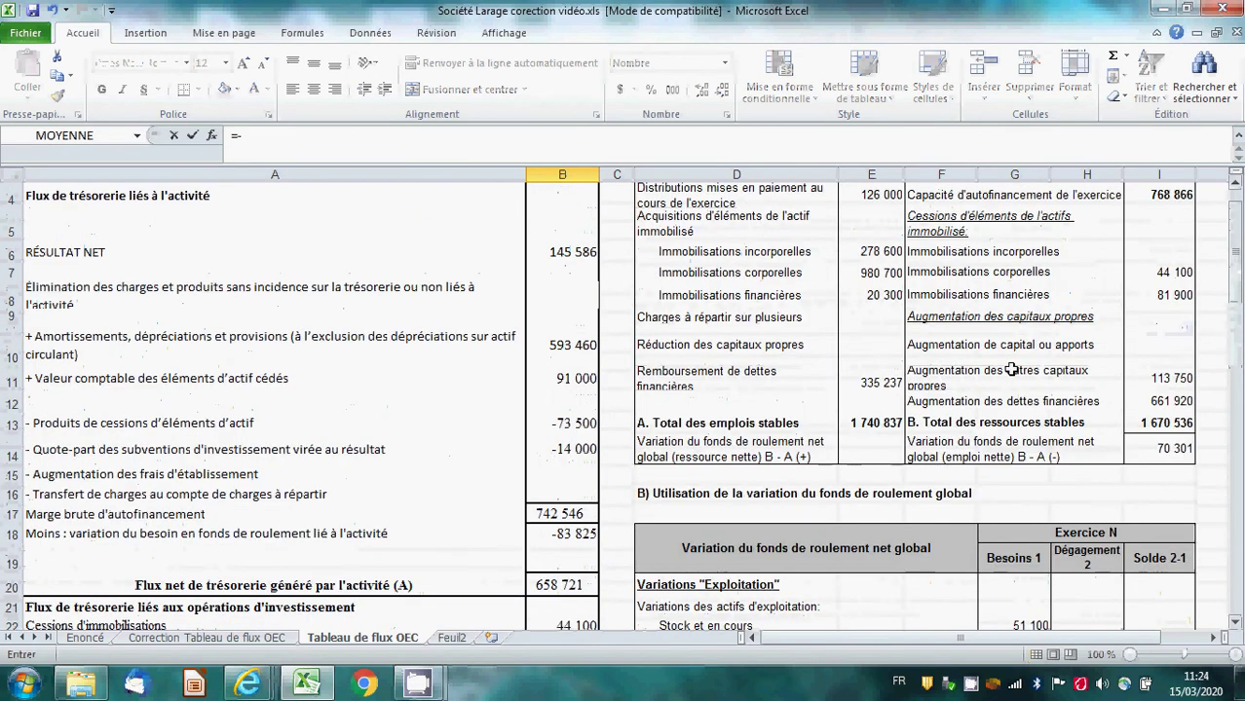
pyautogui.click(863, 382)
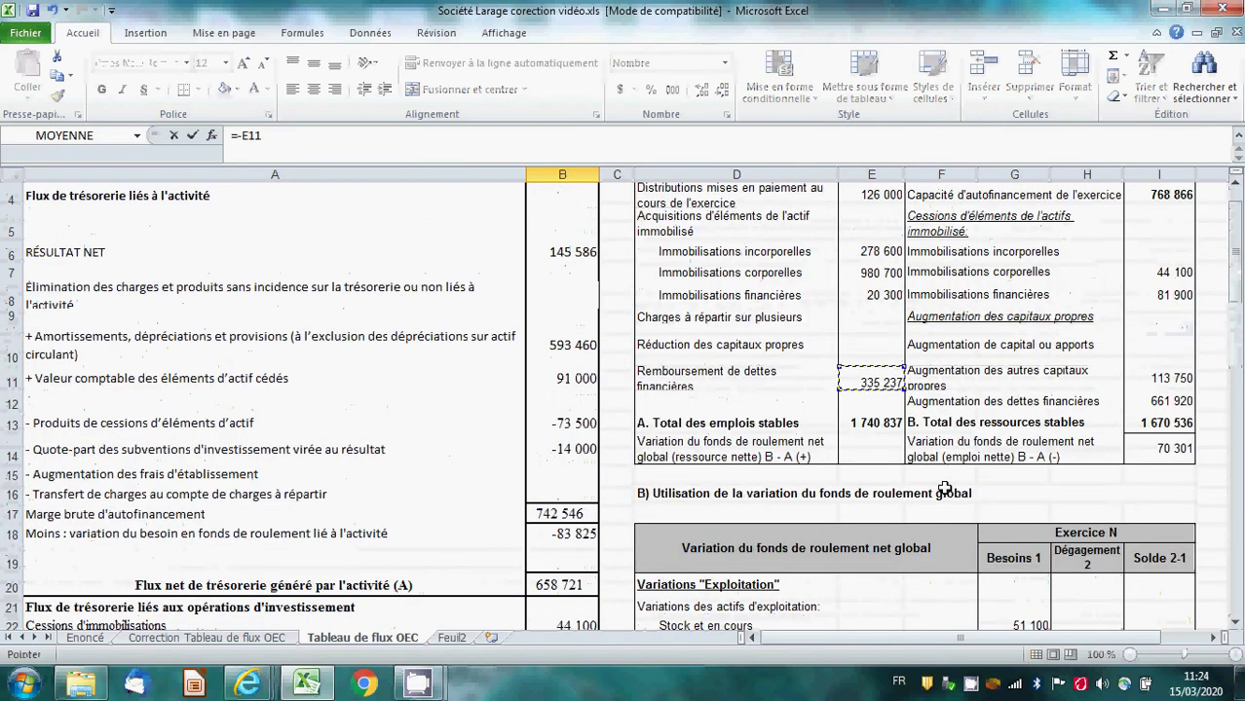
pyautogui.press('Return')
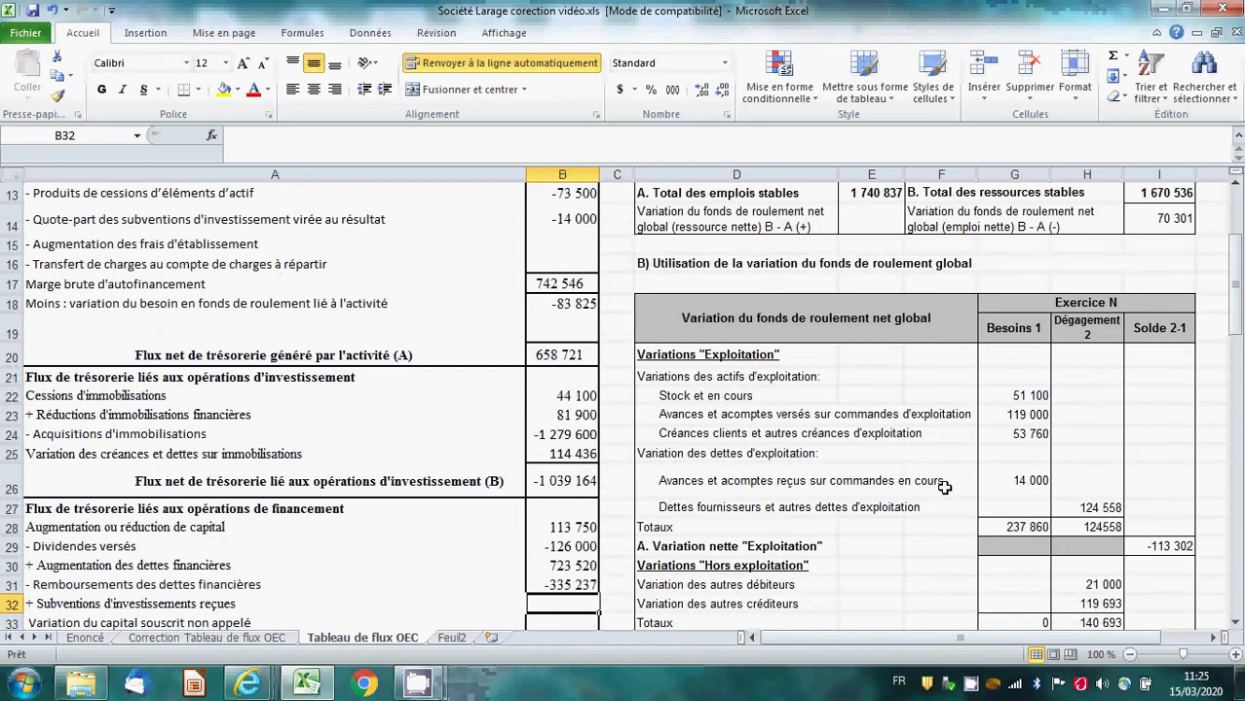
# - Enter 0 for the investment subsidies received in B32 and check the formula of the financing flow total in B35
pyautogui.write('0')
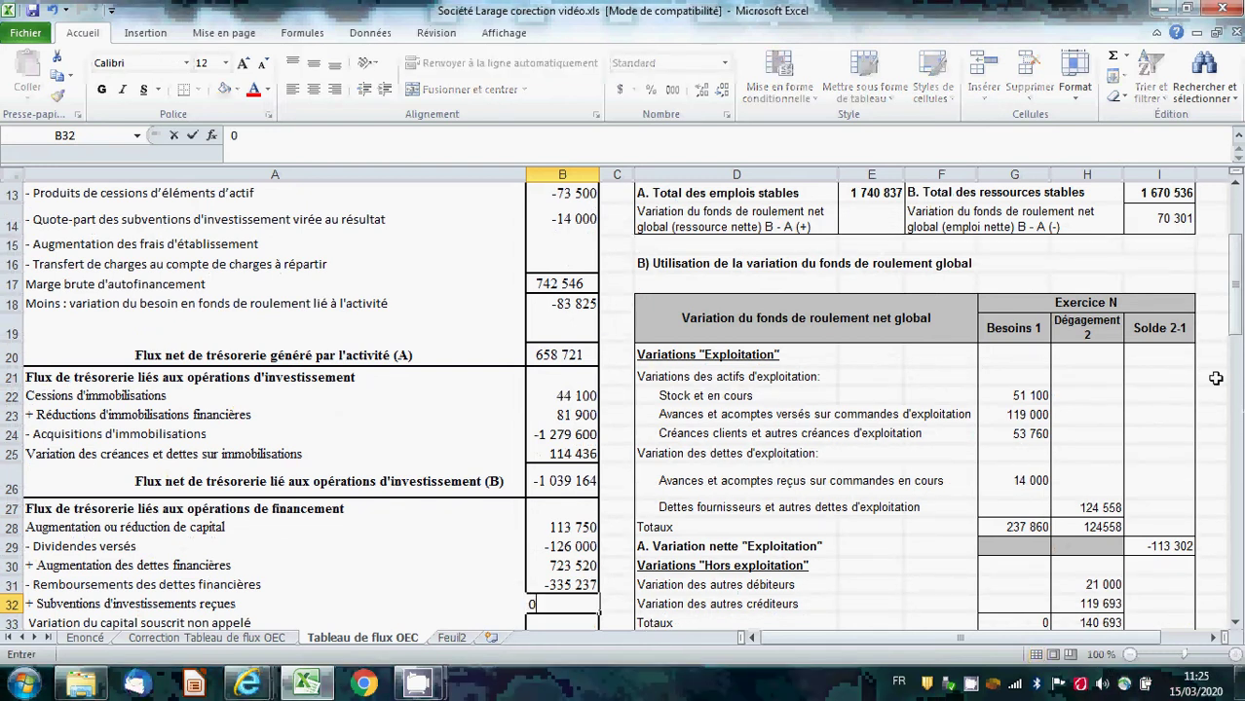
pyautogui.press('Return')
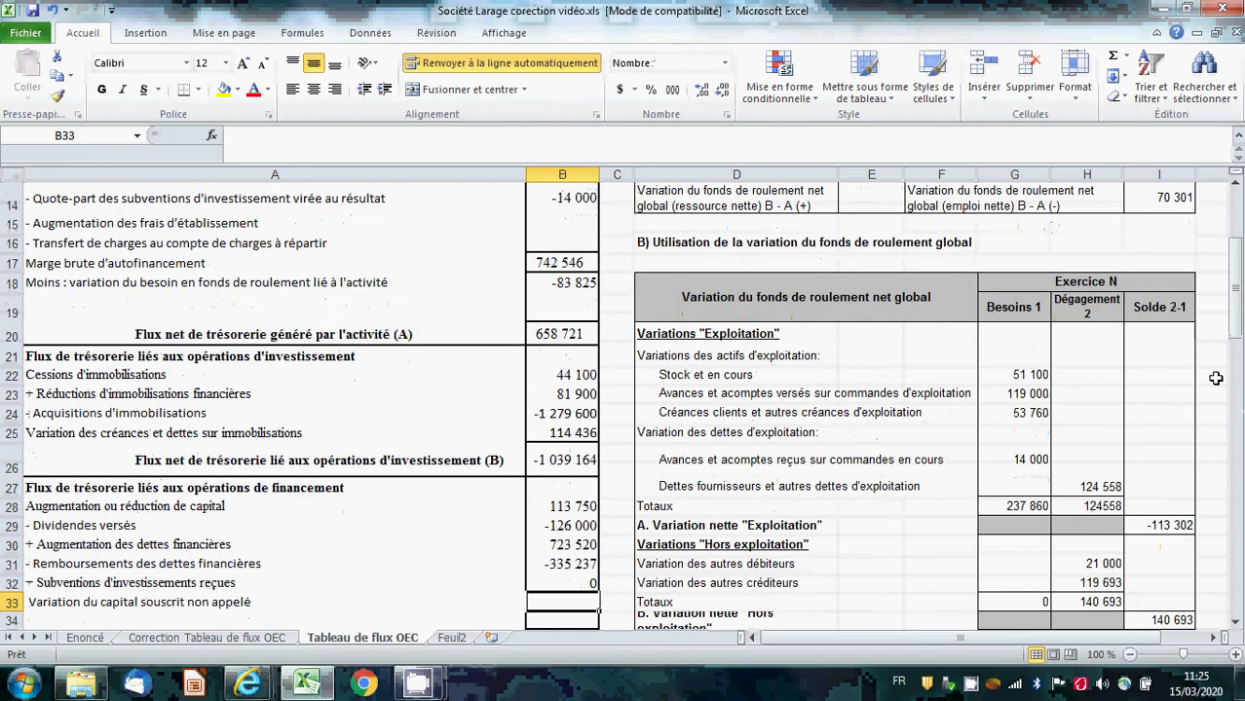
pyautogui.moveTo(1237, 273); pyautogui.dragTo(1235, 297)
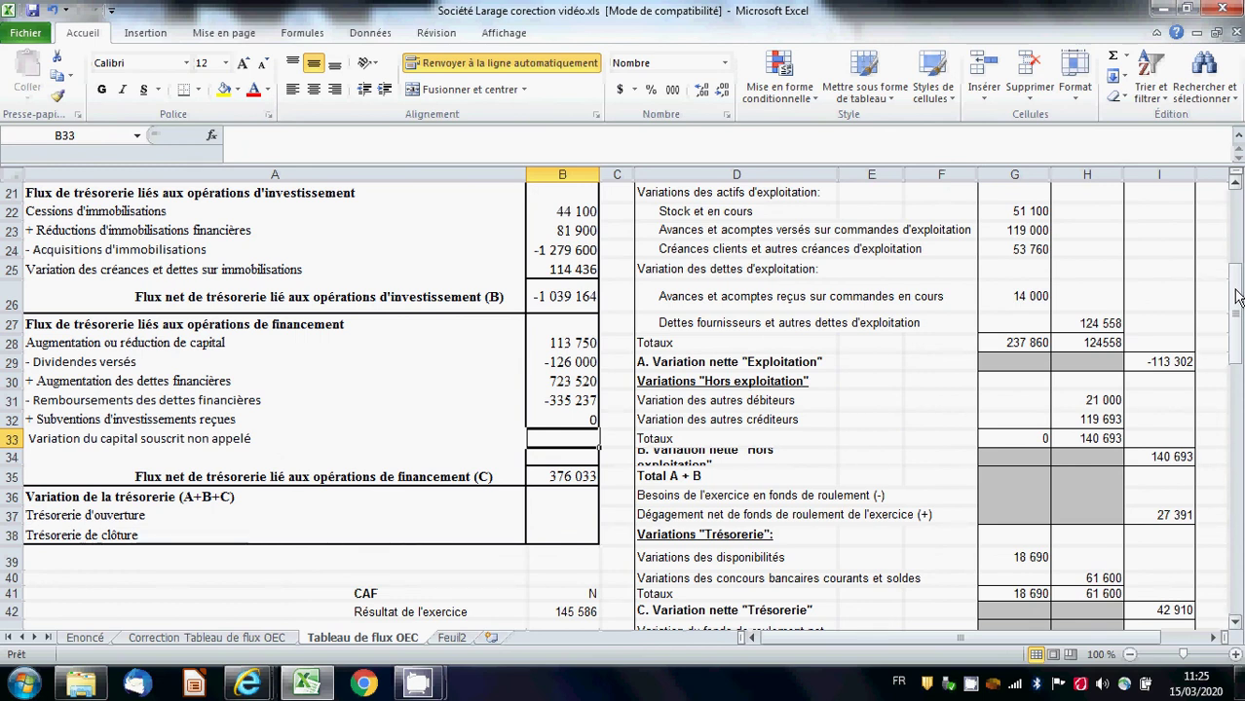
pyautogui.click(454, 576)
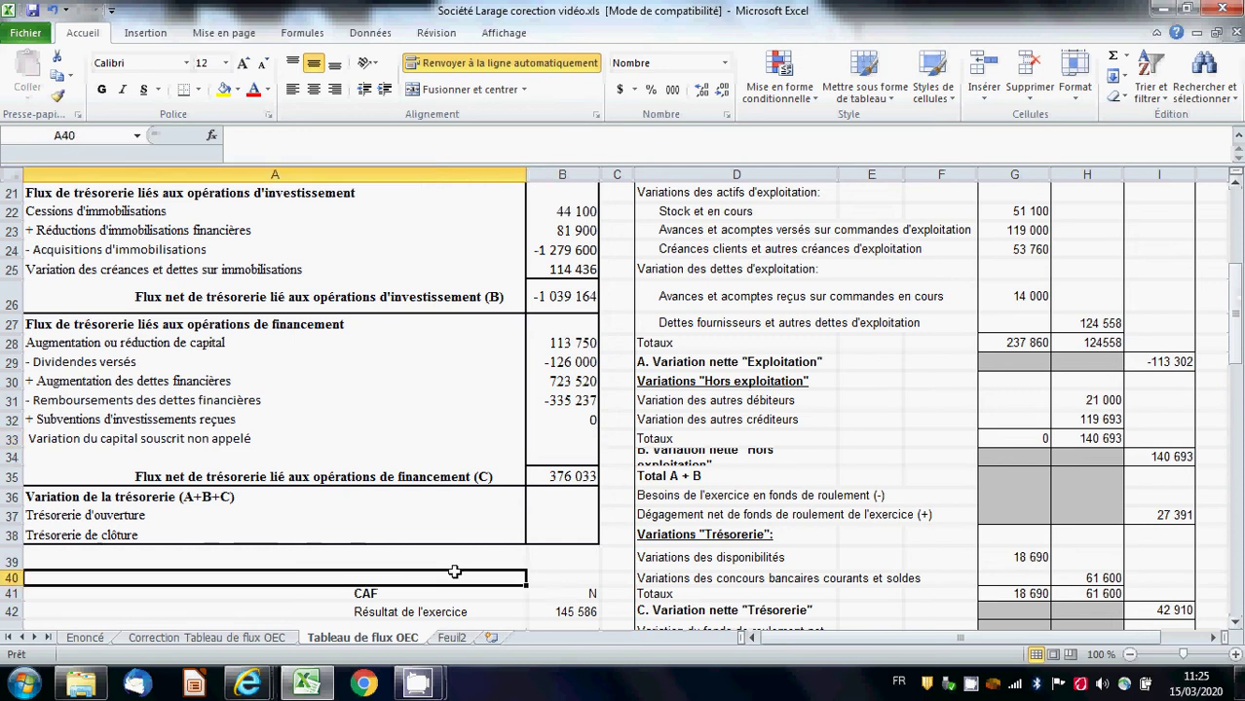
pyautogui.click(575, 477)
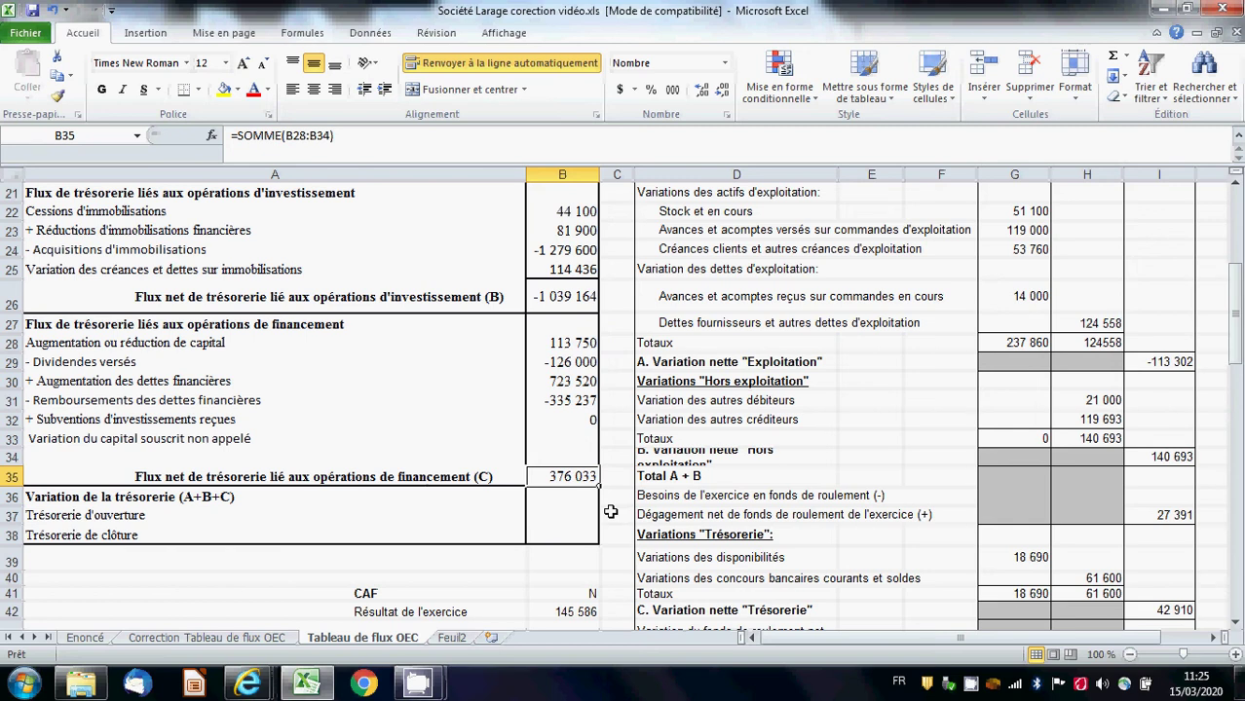
# - Calculate the overall cash variation (A+B+C) in B36 by adding the three net cash flow totals, =B20+B26+B35
pyautogui.click(554, 497)
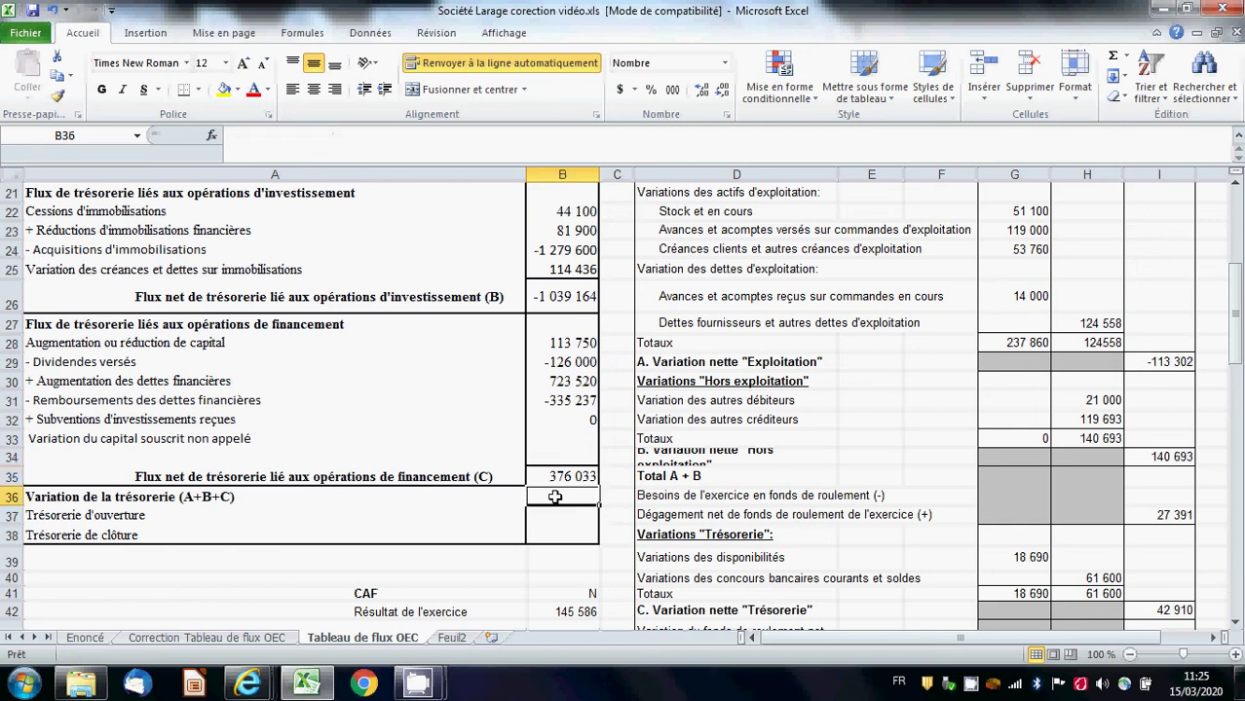
pyautogui.write('=')
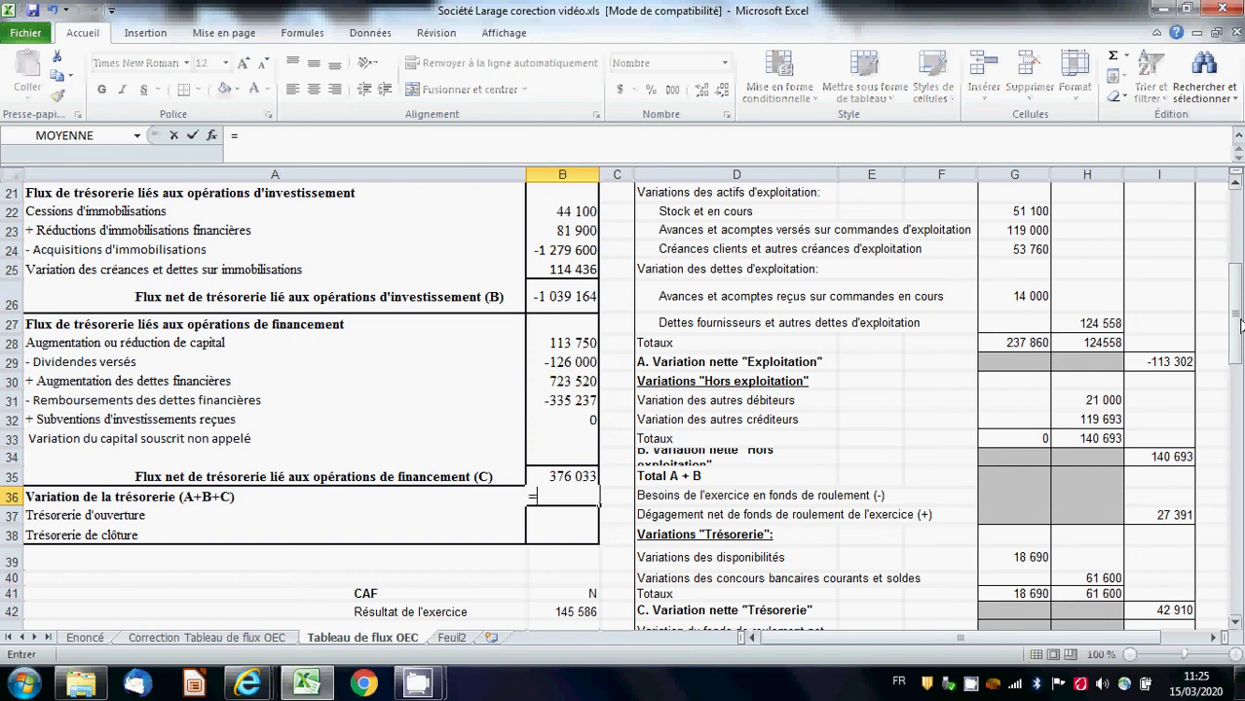
pyautogui.moveTo(1241, 326); pyautogui.dragTo(1239, 277)
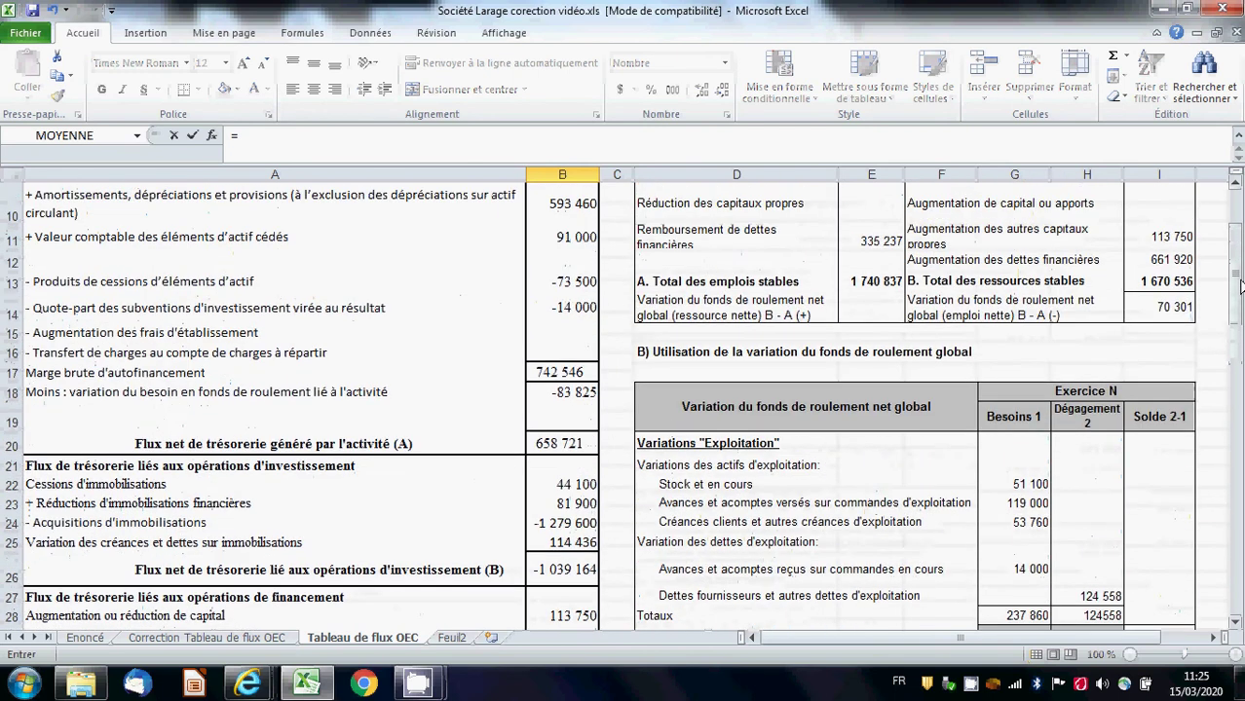
pyautogui.click(548, 444)
pyautogui.write('+')
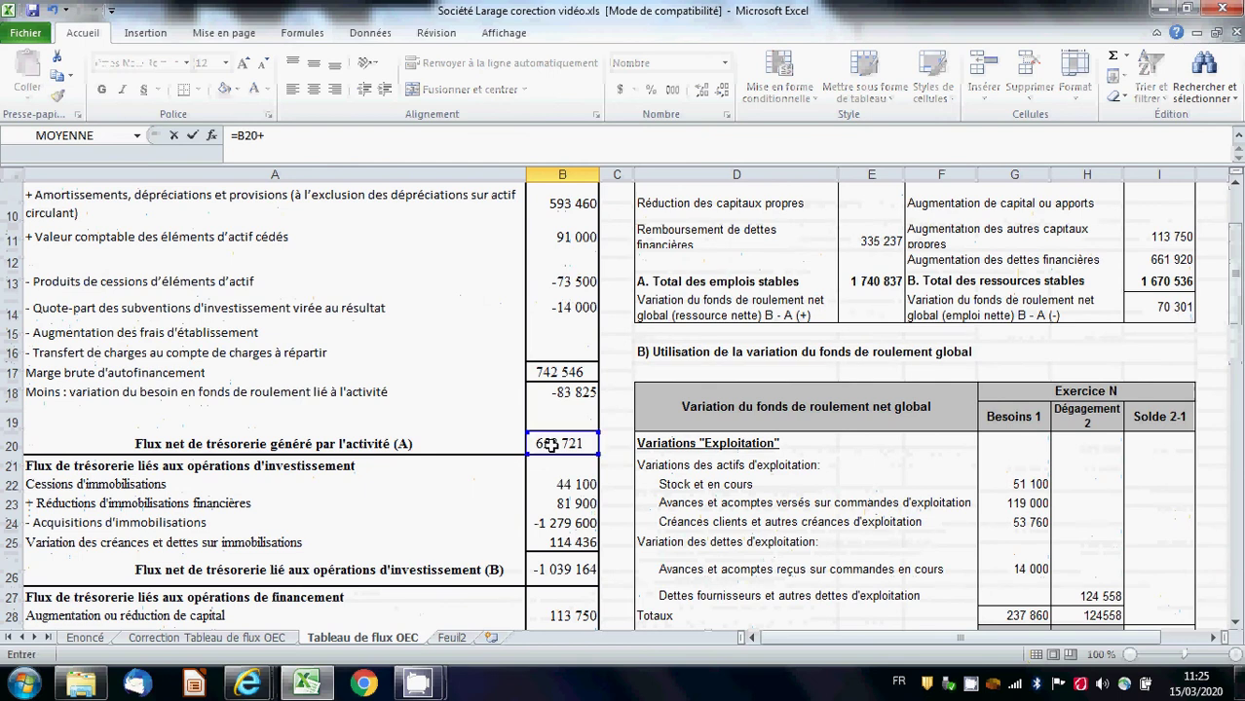
pyautogui.click(577, 572)
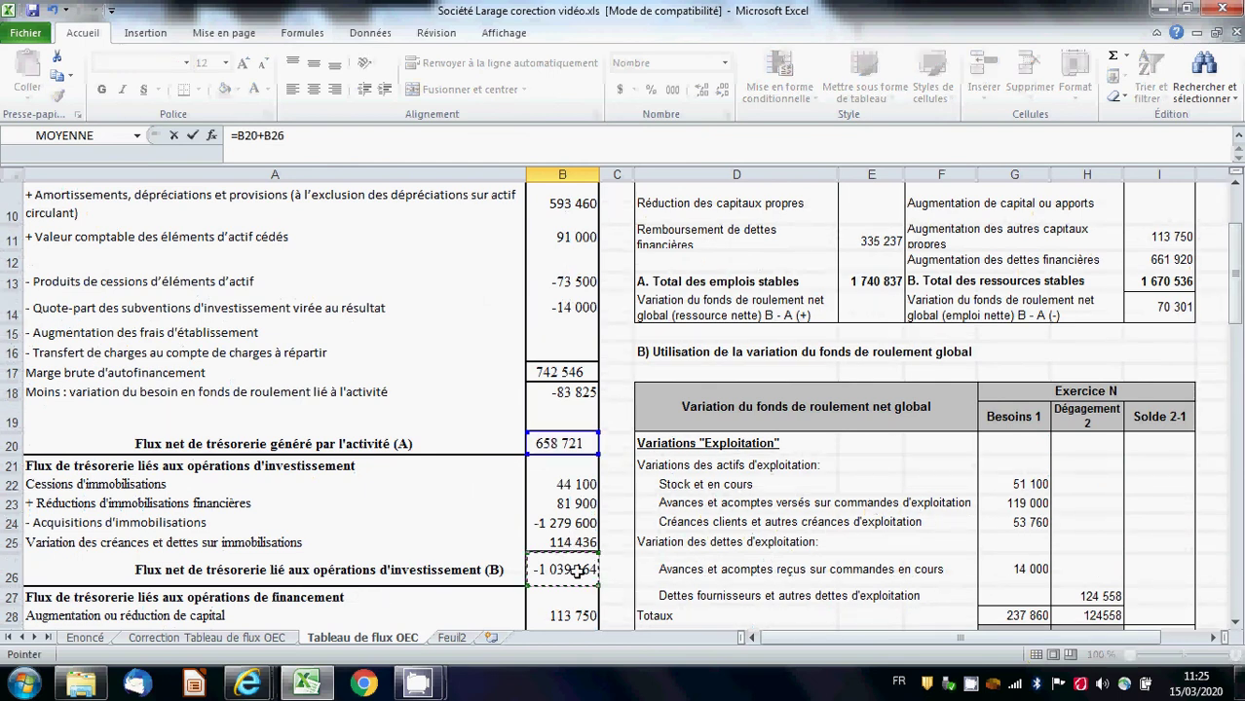
pyautogui.write('+')
pyautogui.moveTo(1236, 282); pyautogui.dragTo(1235, 322)
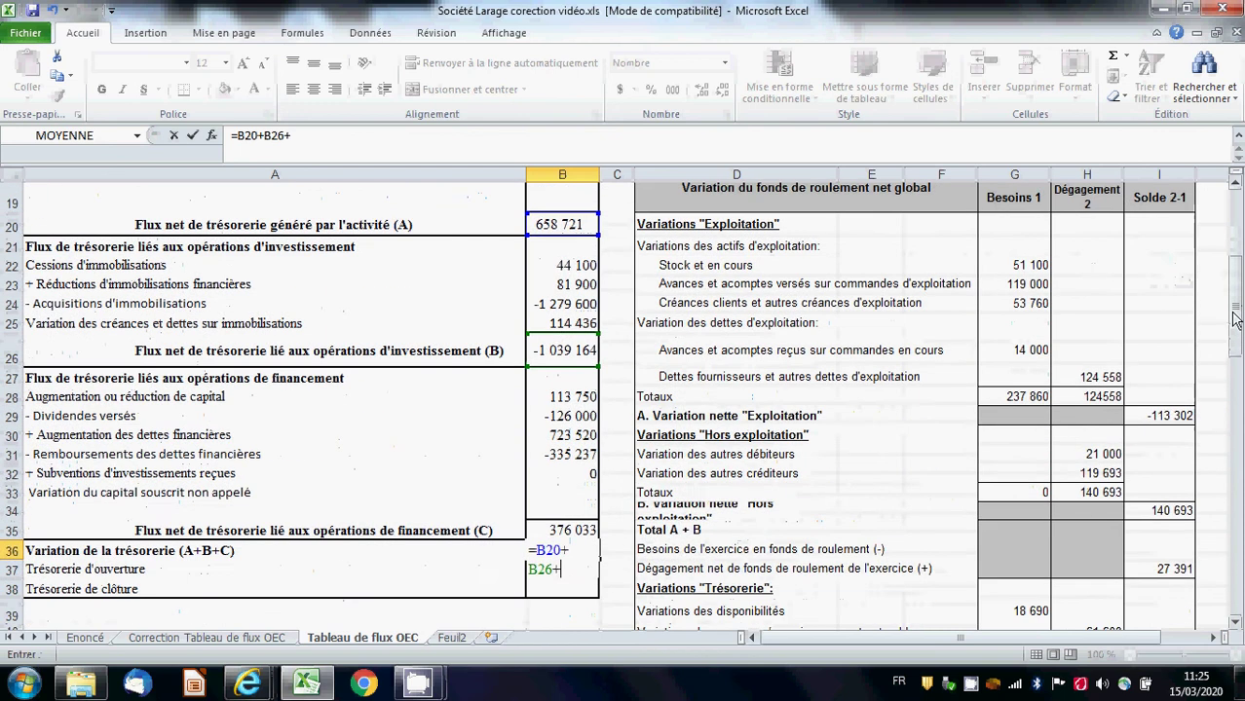
pyautogui.click(578, 529)
pyautogui.press('Return')
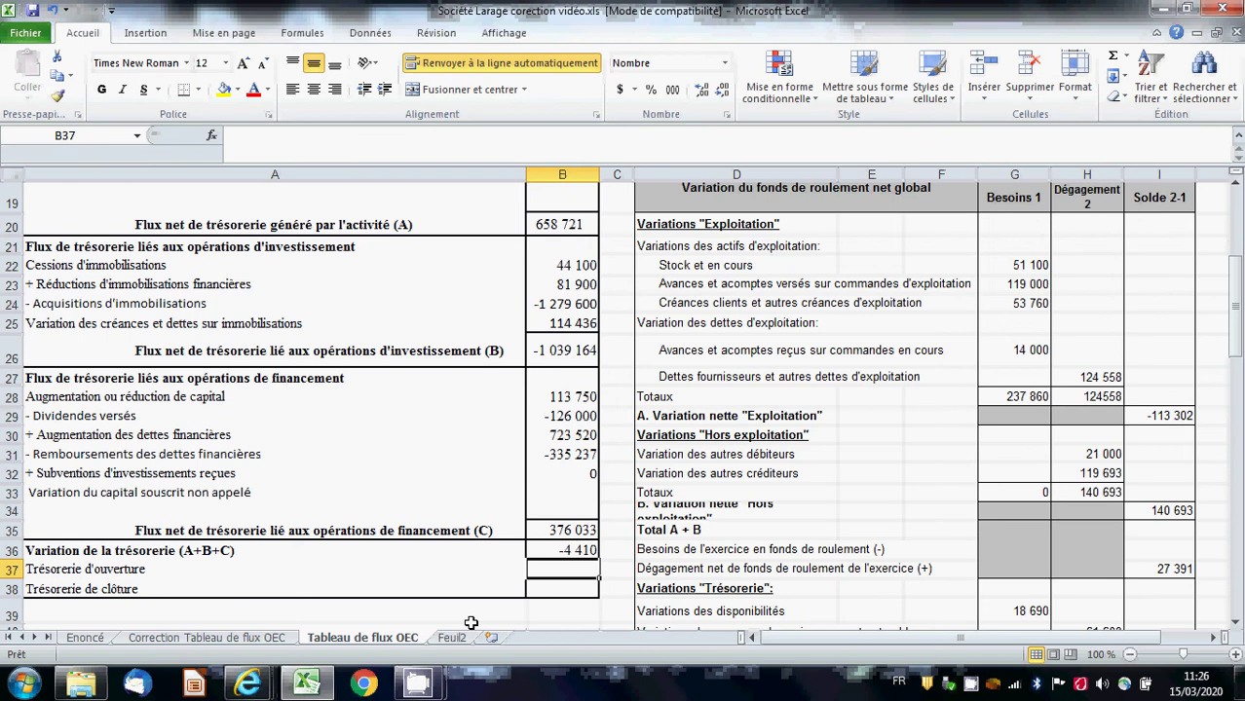
# - Calculate the opening cash position in B37 by adding the N-1 "Disponibilités" and "VMP" amounts, =E90+E89
pyautogui.write('=')
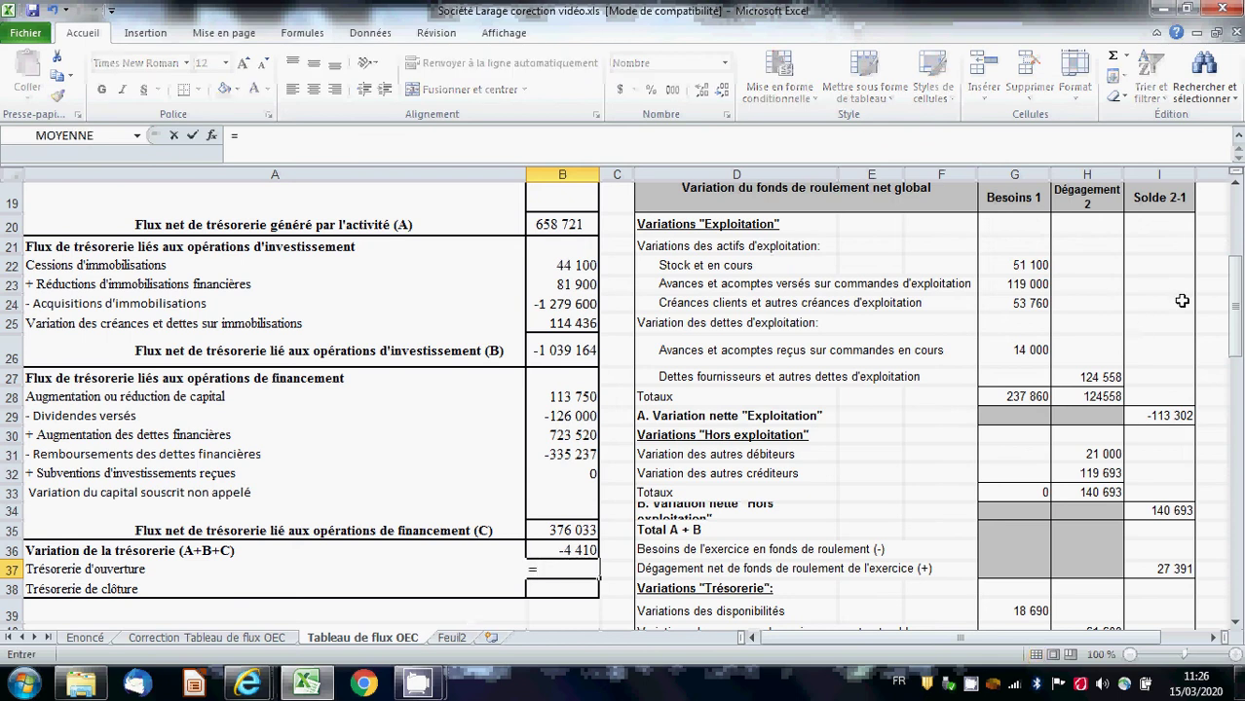
pyautogui.moveTo(1237, 292); pyautogui.dragTo(1235, 468)
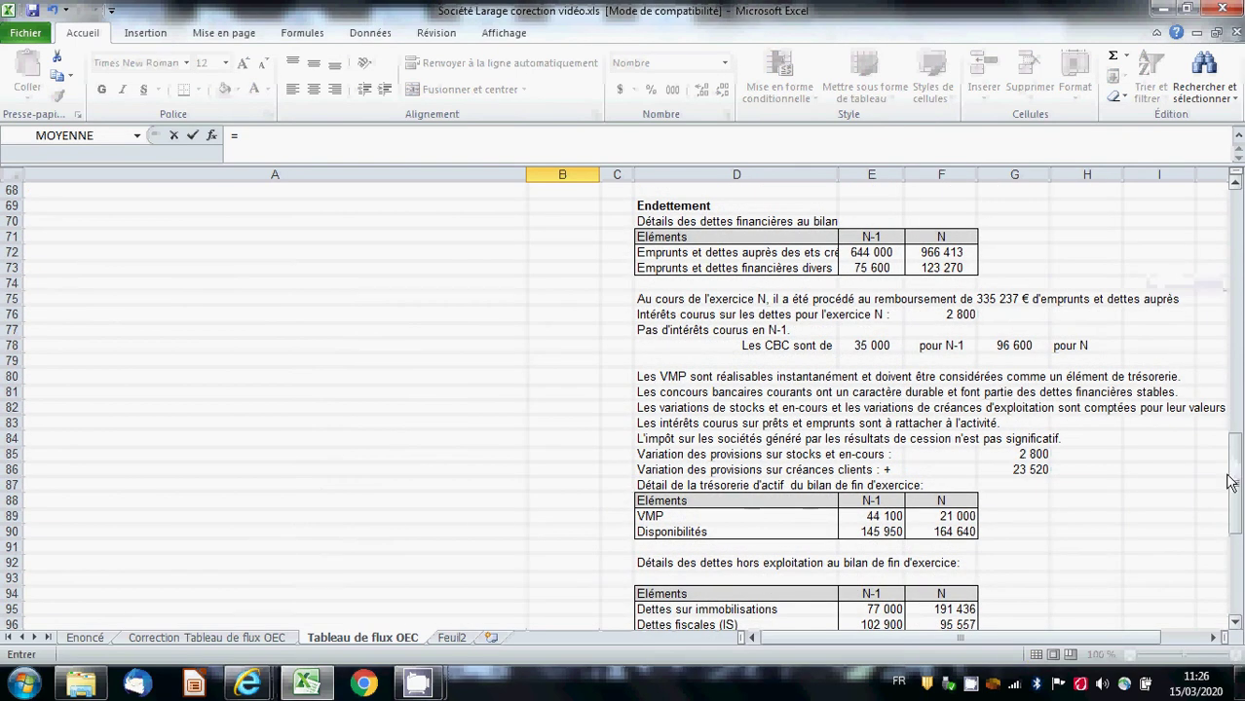
pyautogui.click(870, 532)
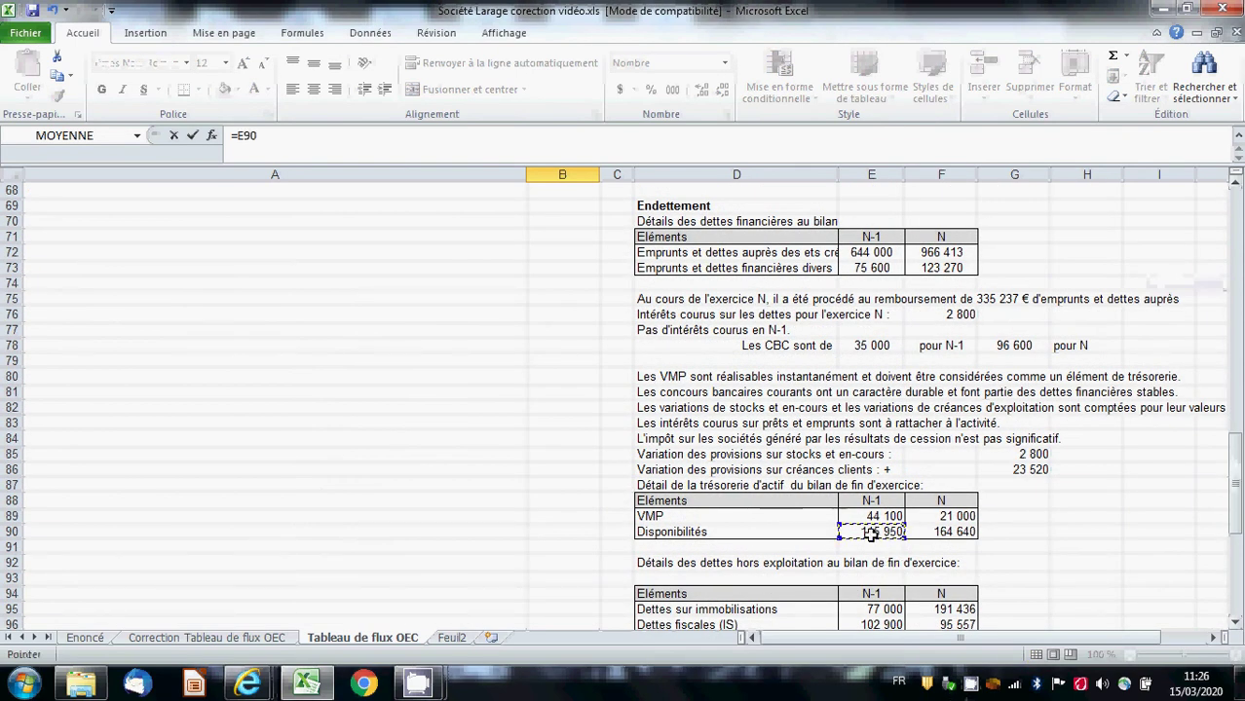
pyautogui.write('+')
pyautogui.click(879, 516)
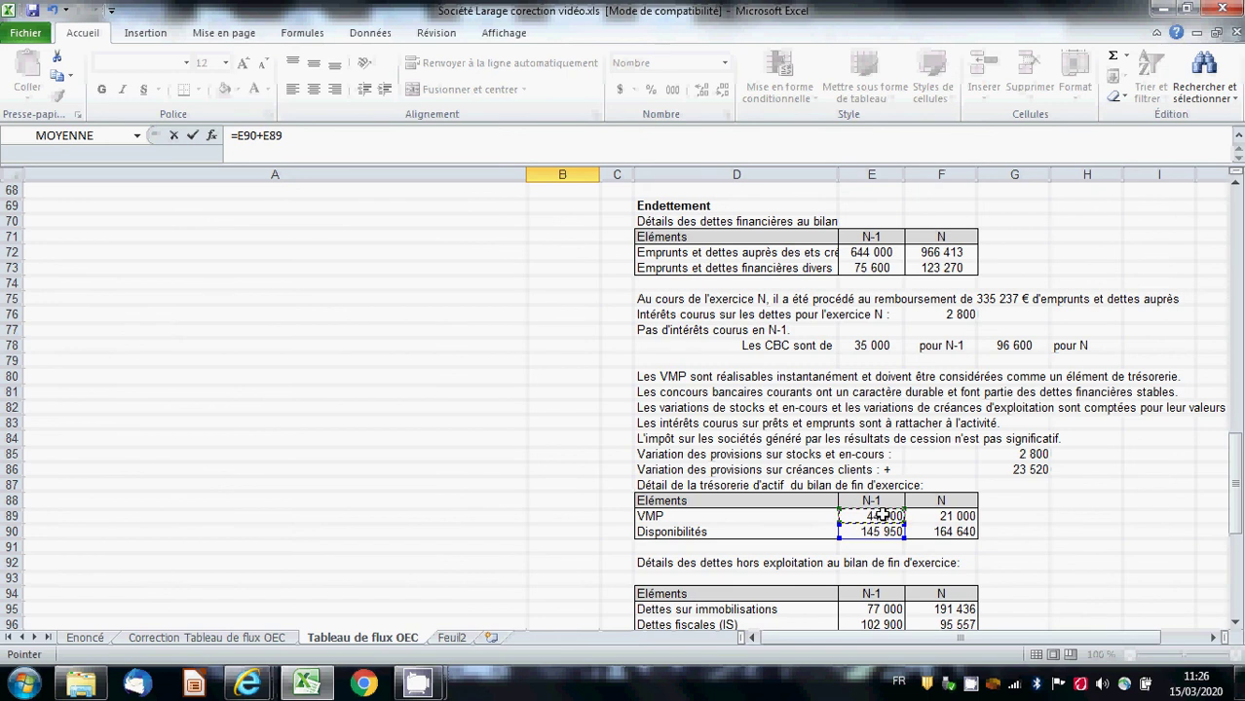
pyautogui.press('Escape')
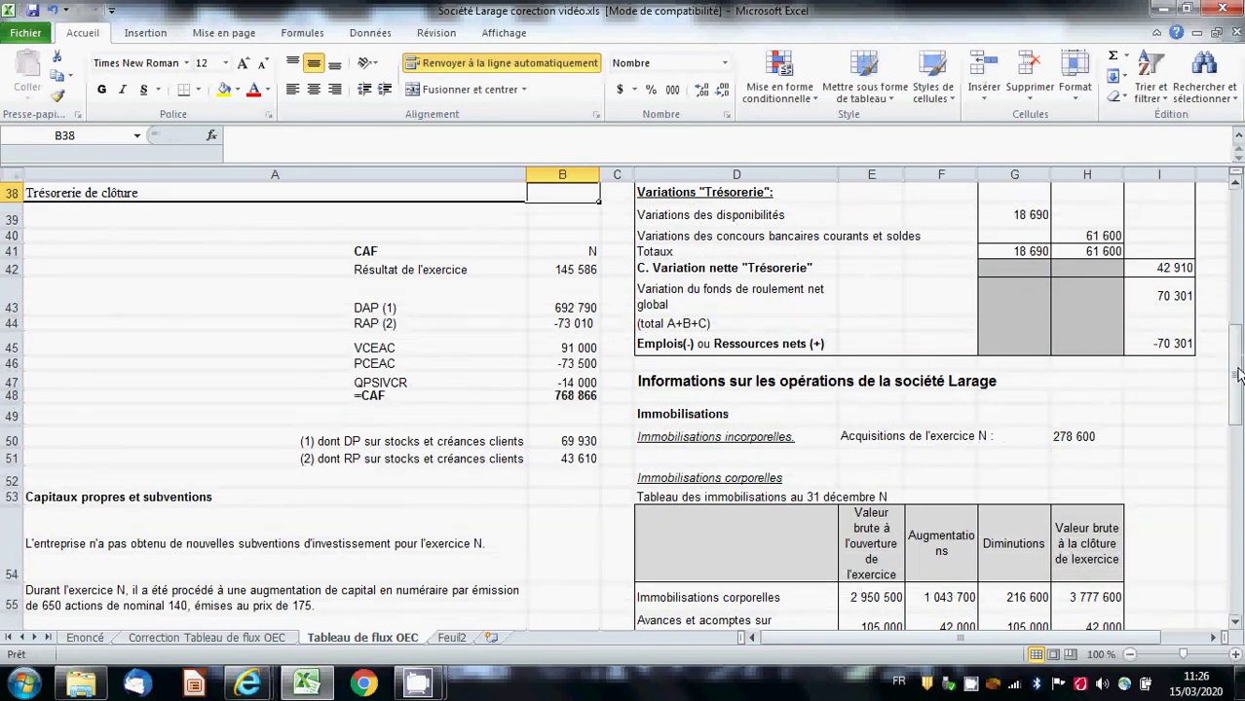
# - Calculate the closing cash position in B38 by adding the year N "Disponibilités" and "VMP" amounts, =F90+F89
pyautogui.moveTo(1239, 376); pyautogui.dragTo(1239, 358)
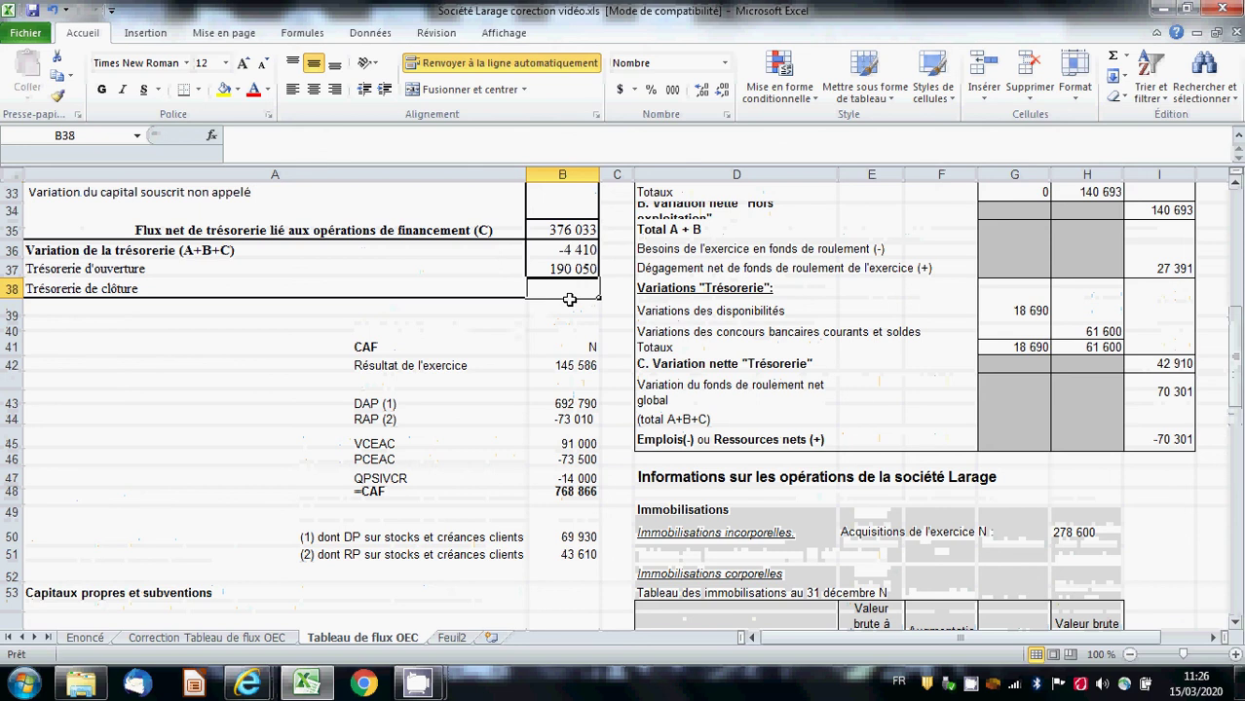
pyautogui.write('=')
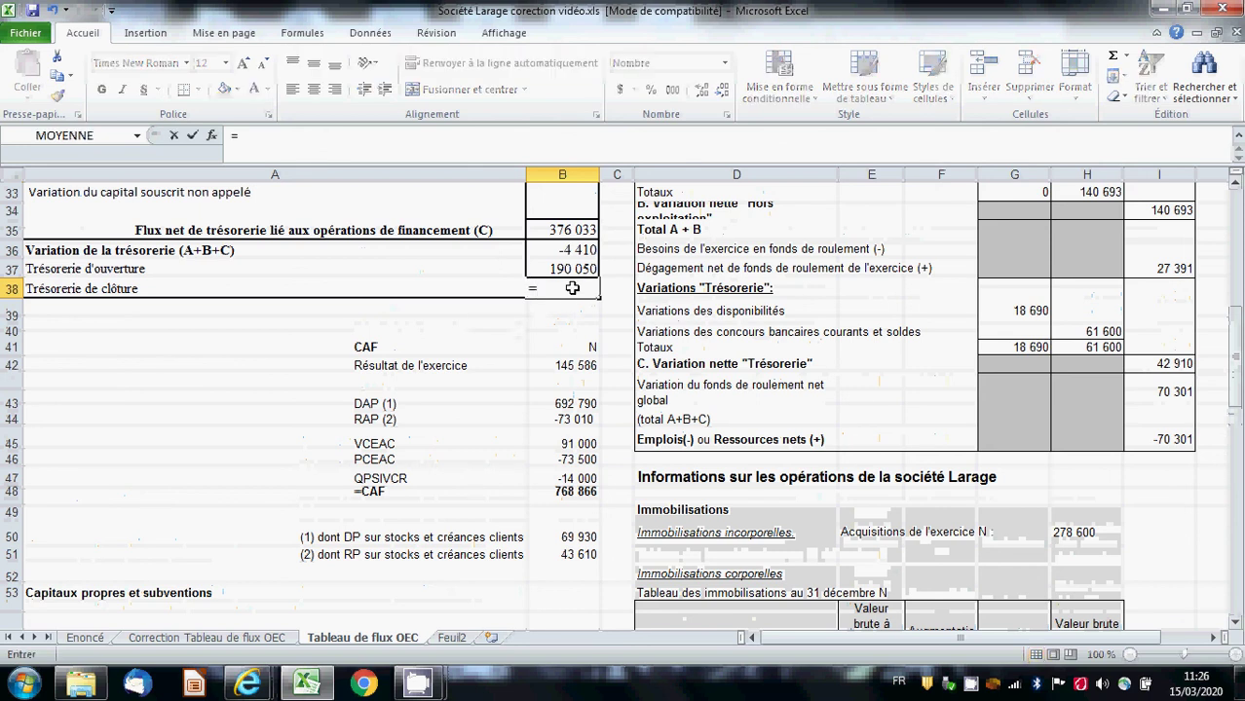
pyautogui.moveTo(1237, 334); pyautogui.dragTo(1237, 475)
pyautogui.click(948, 532)
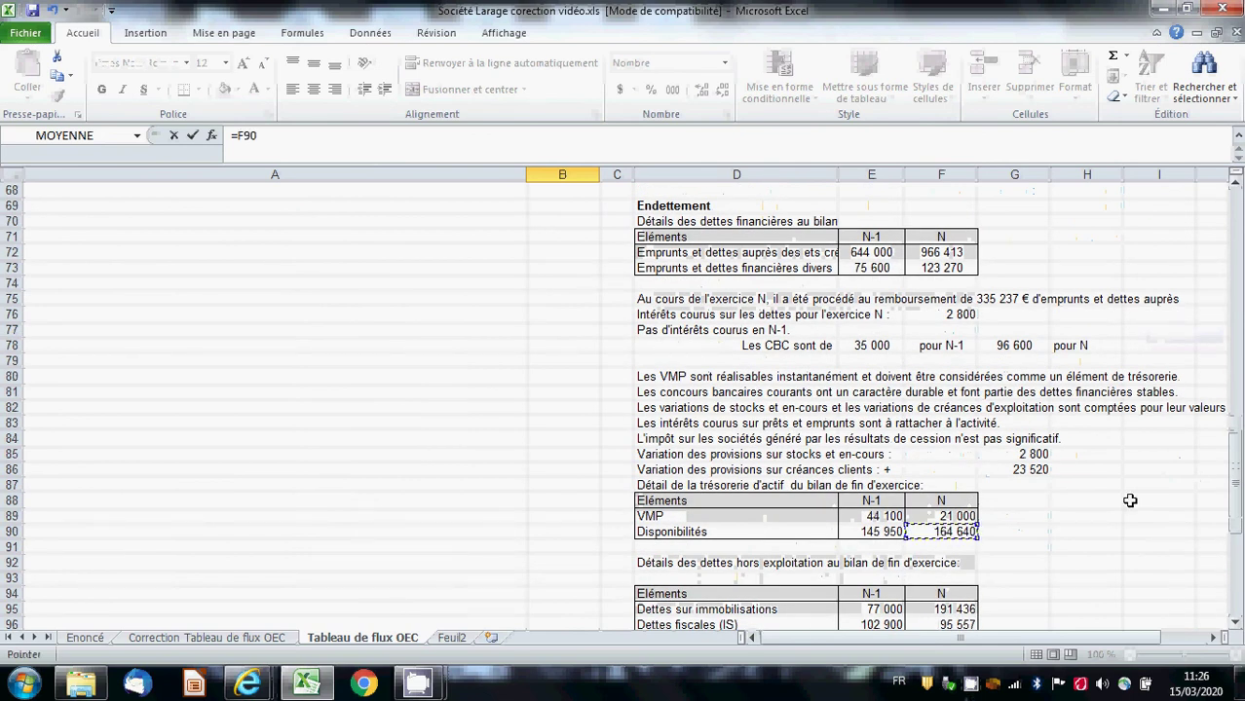
pyautogui.write('+')
pyautogui.click(945, 516)
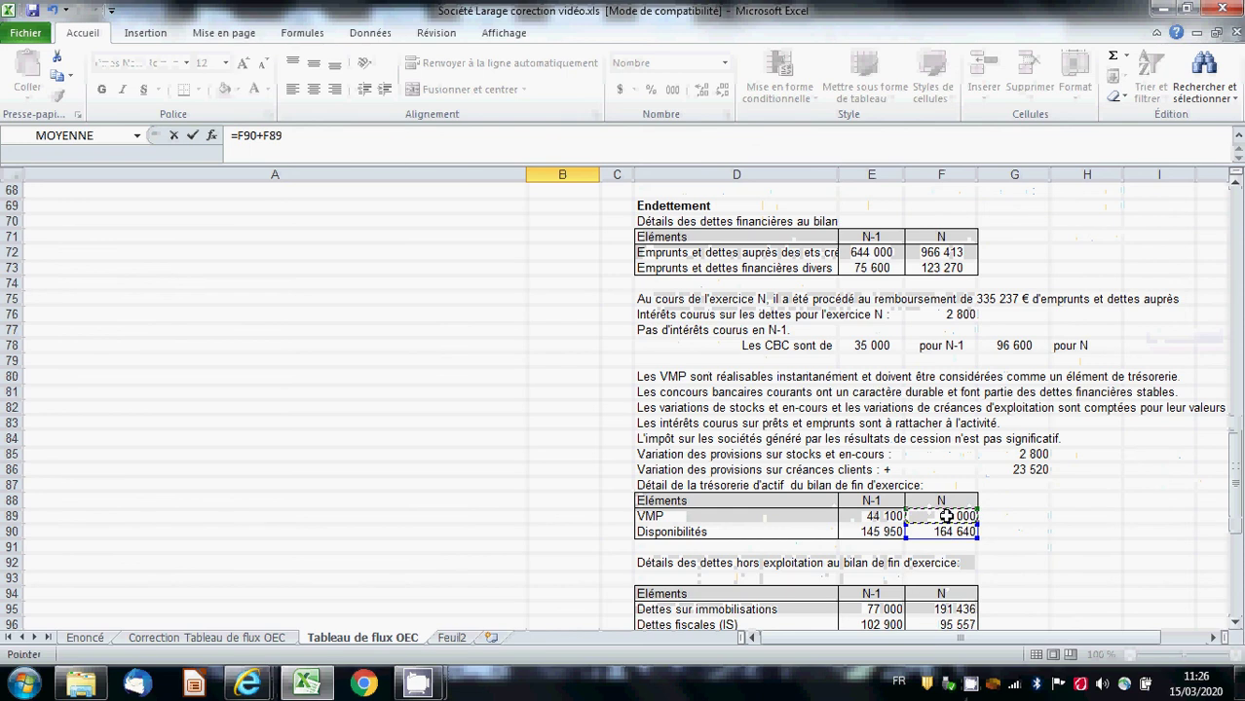
pyautogui.press('Return')
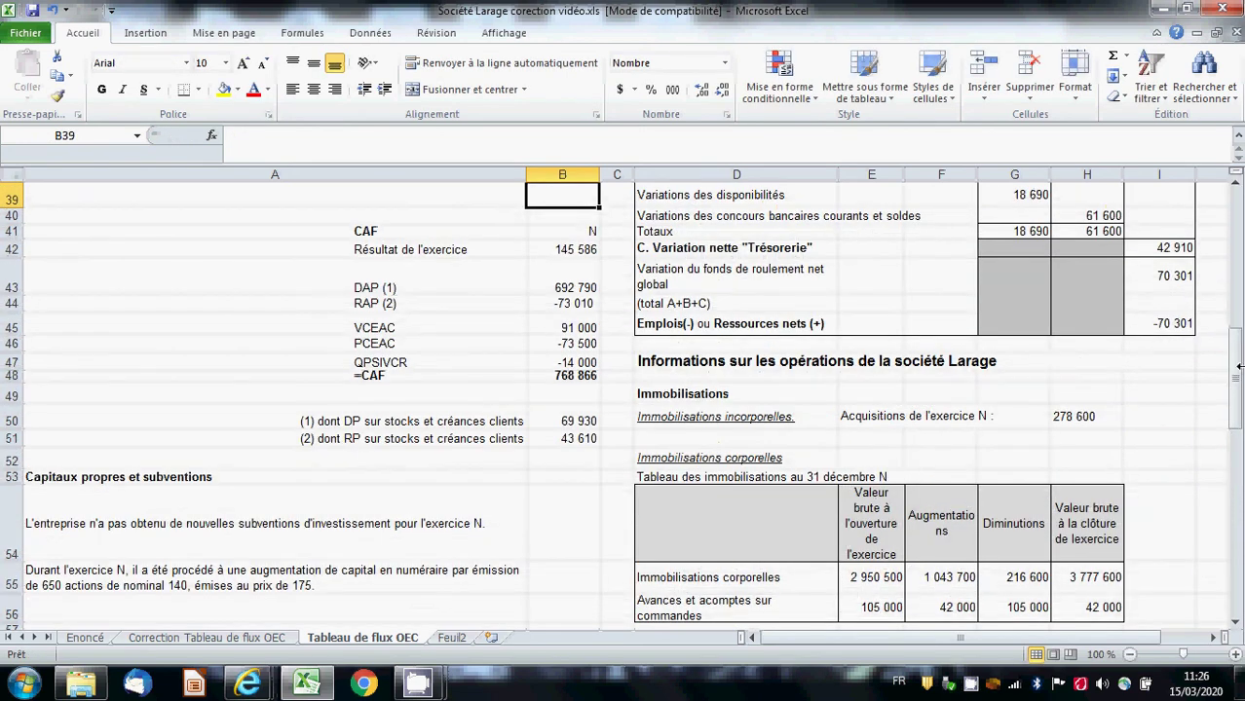
# - Add a check of the cash variation in B39 by subtracting opening cash from closing cash, =B38-B37
pyautogui.moveTo(1237, 375); pyautogui.dragTo(1237, 334)
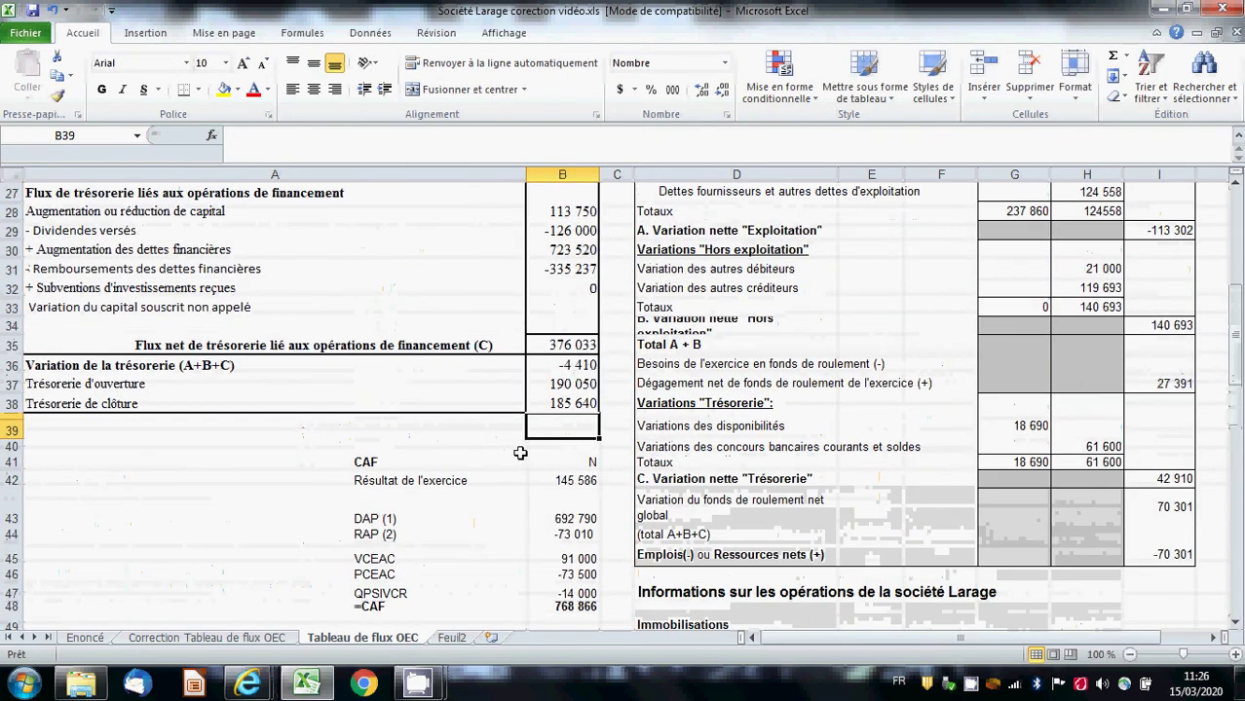
pyautogui.click(453, 444)
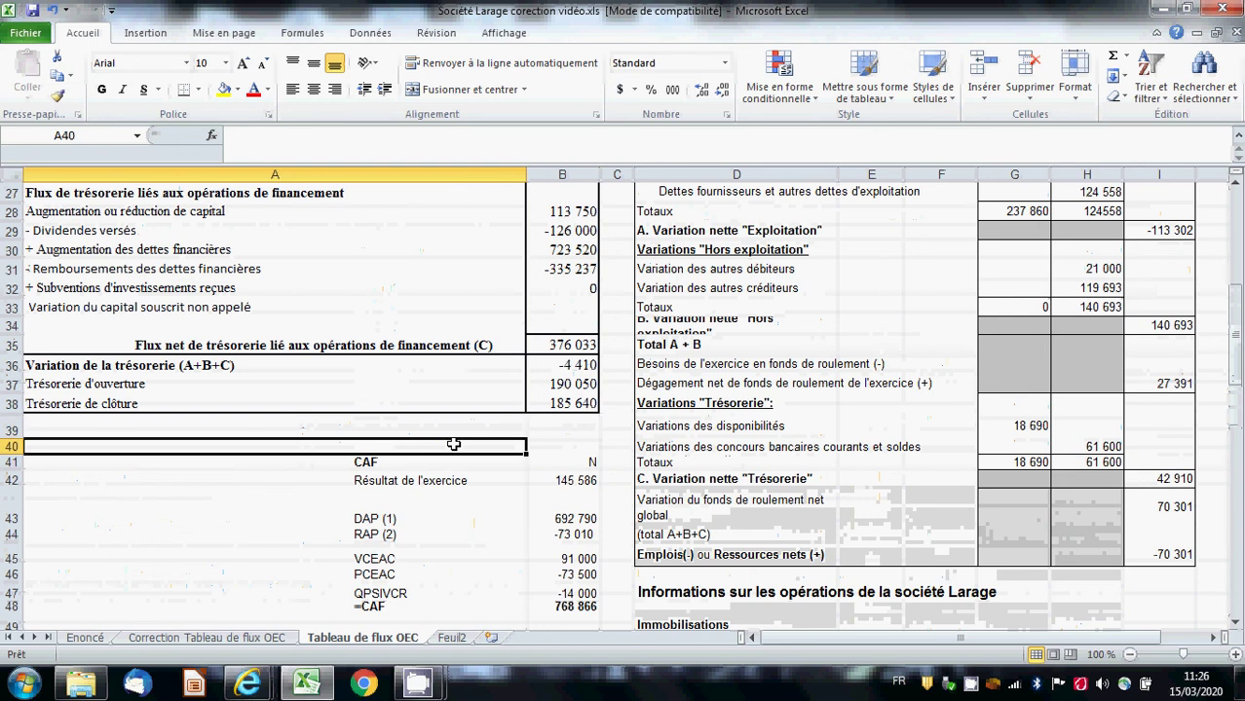
pyautogui.click(552, 426)
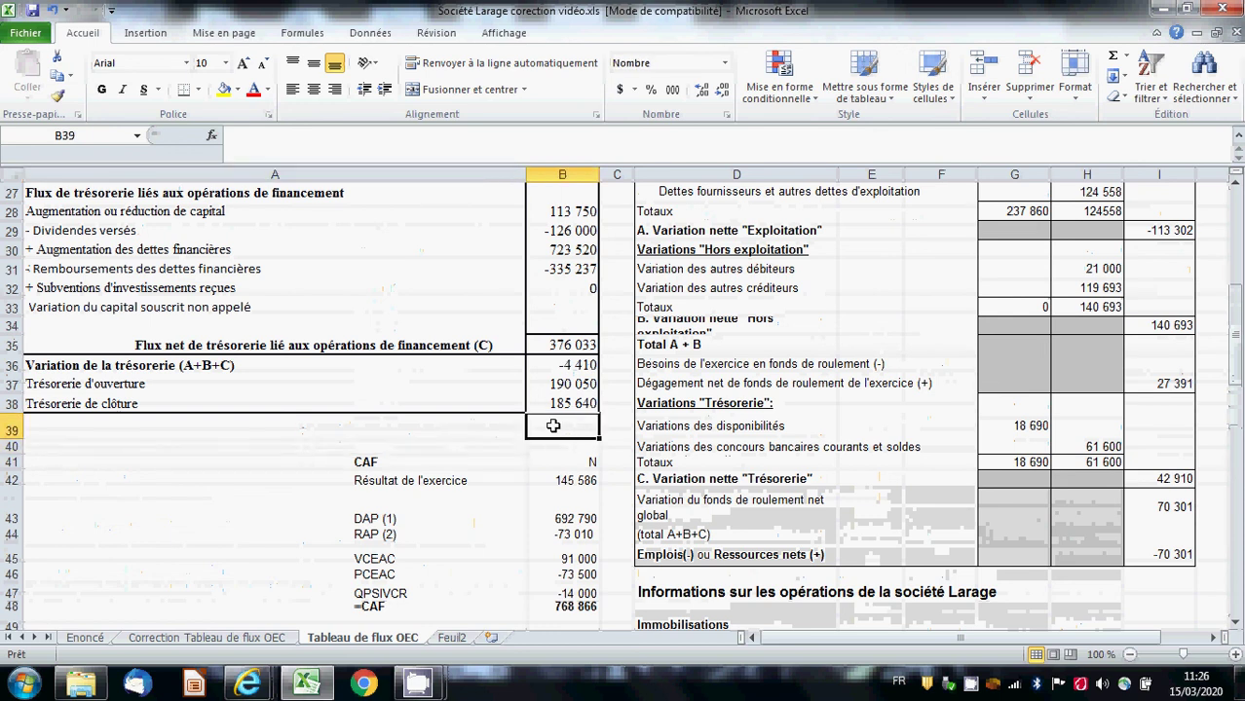
pyautogui.write('=')
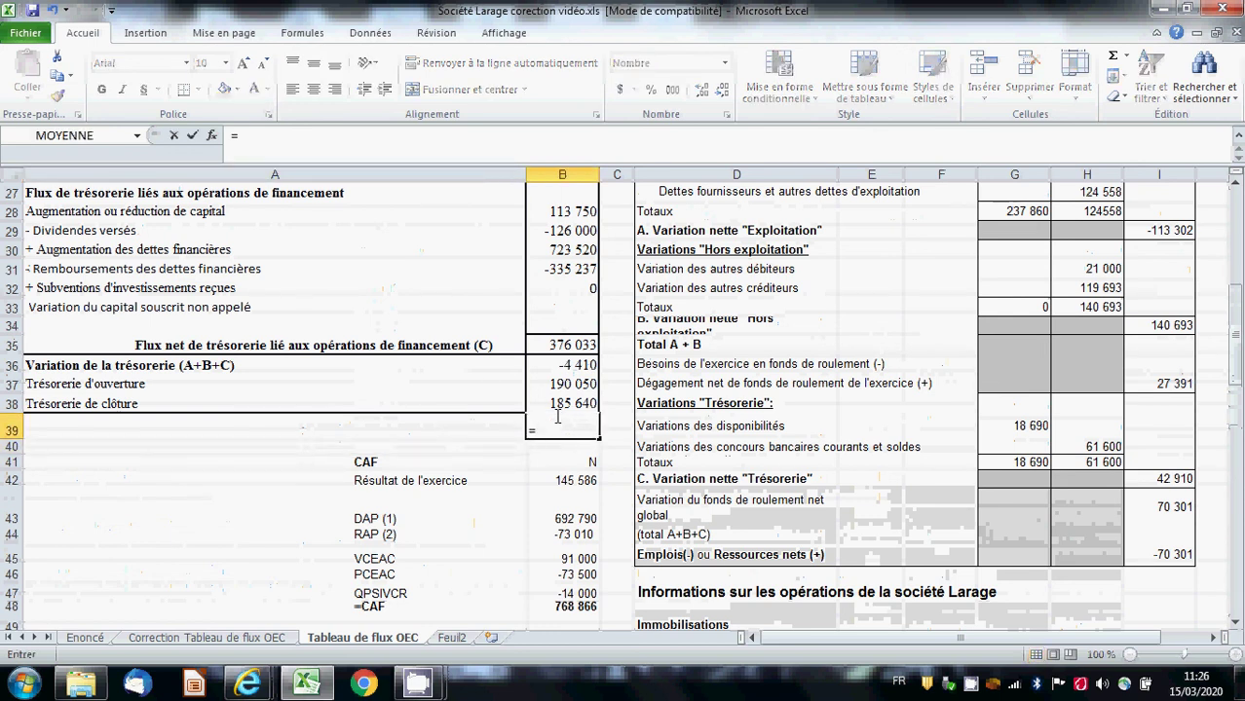
pyautogui.click(563, 402)
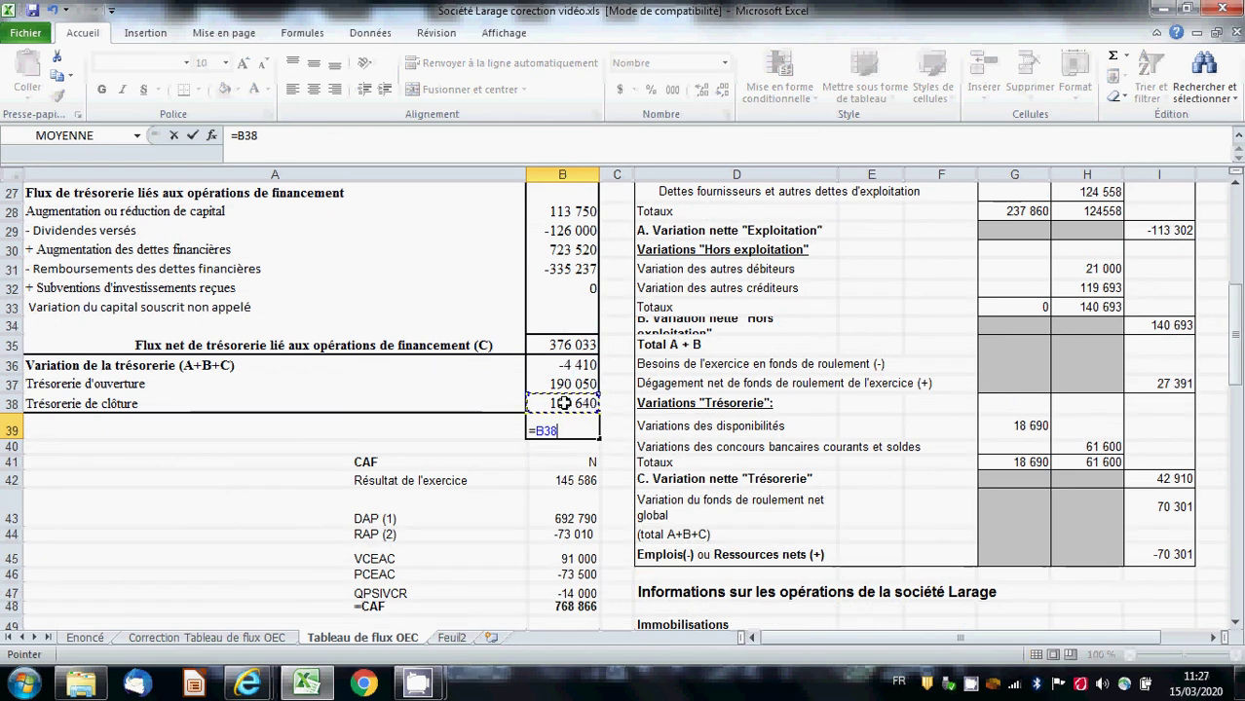
pyautogui.write('-')
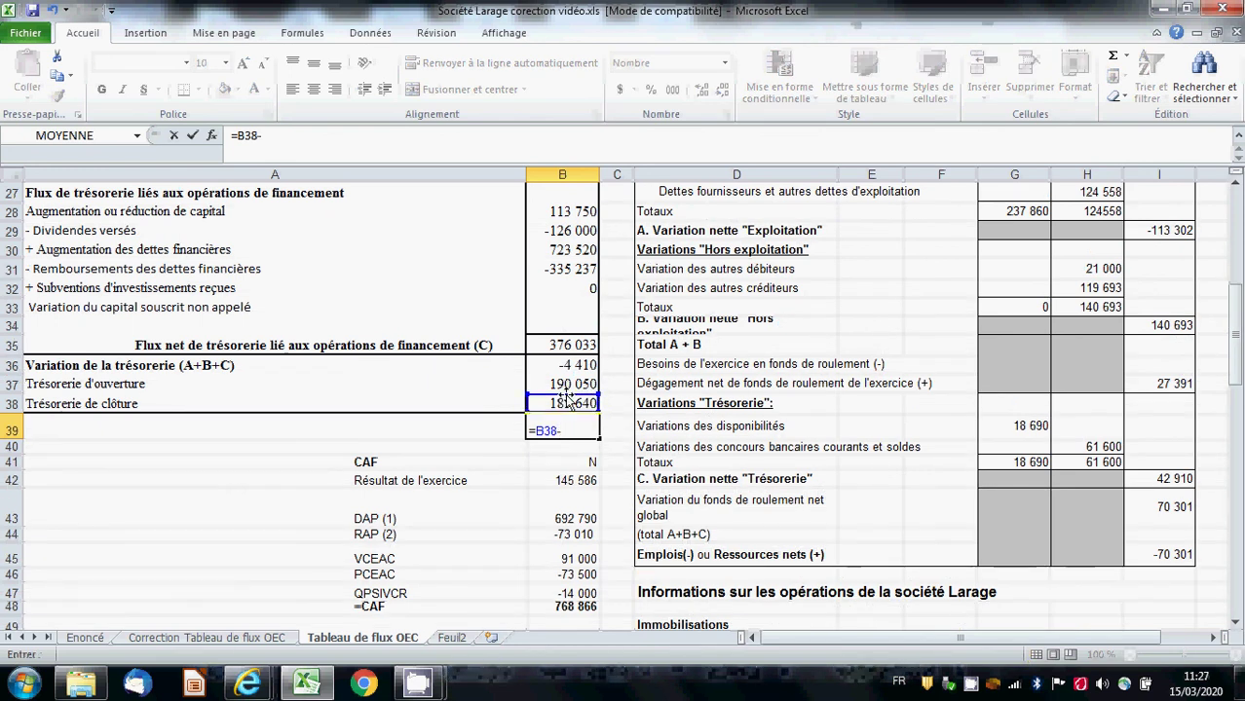
pyautogui.click(566, 383)
pyautogui.press('Return')
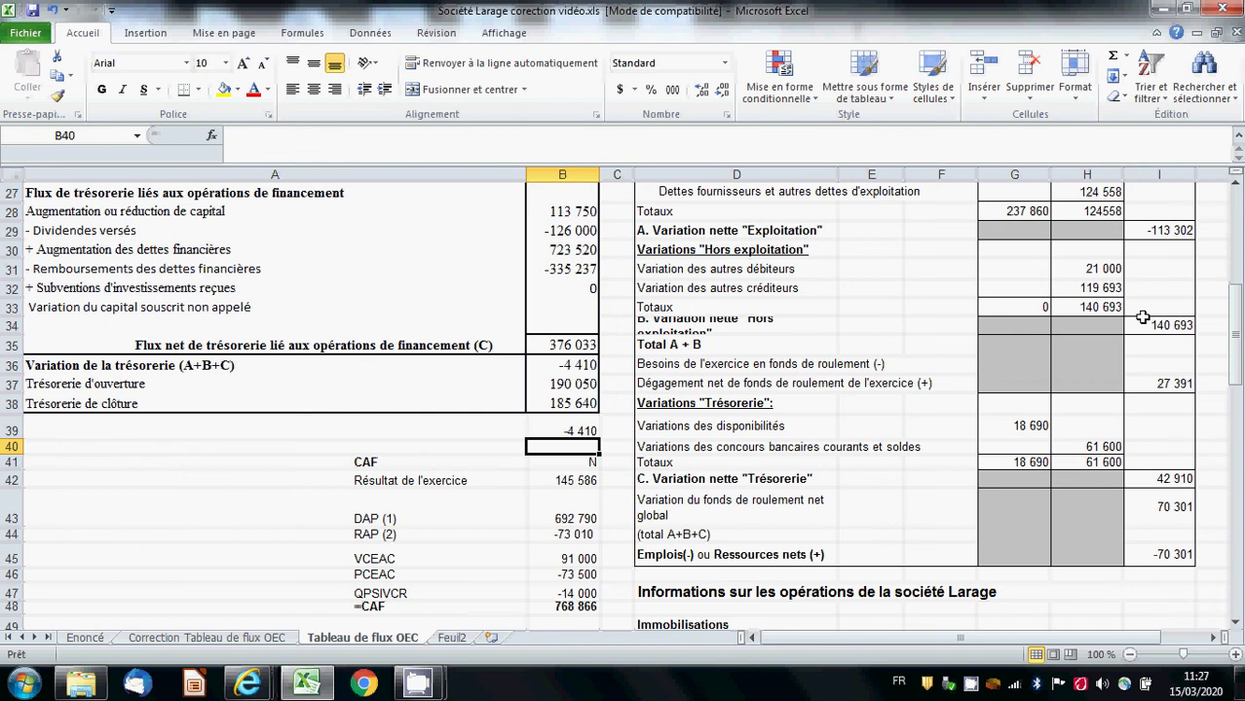
pyautogui.moveTo(1237, 357); pyautogui.dragTo(1239, 277)
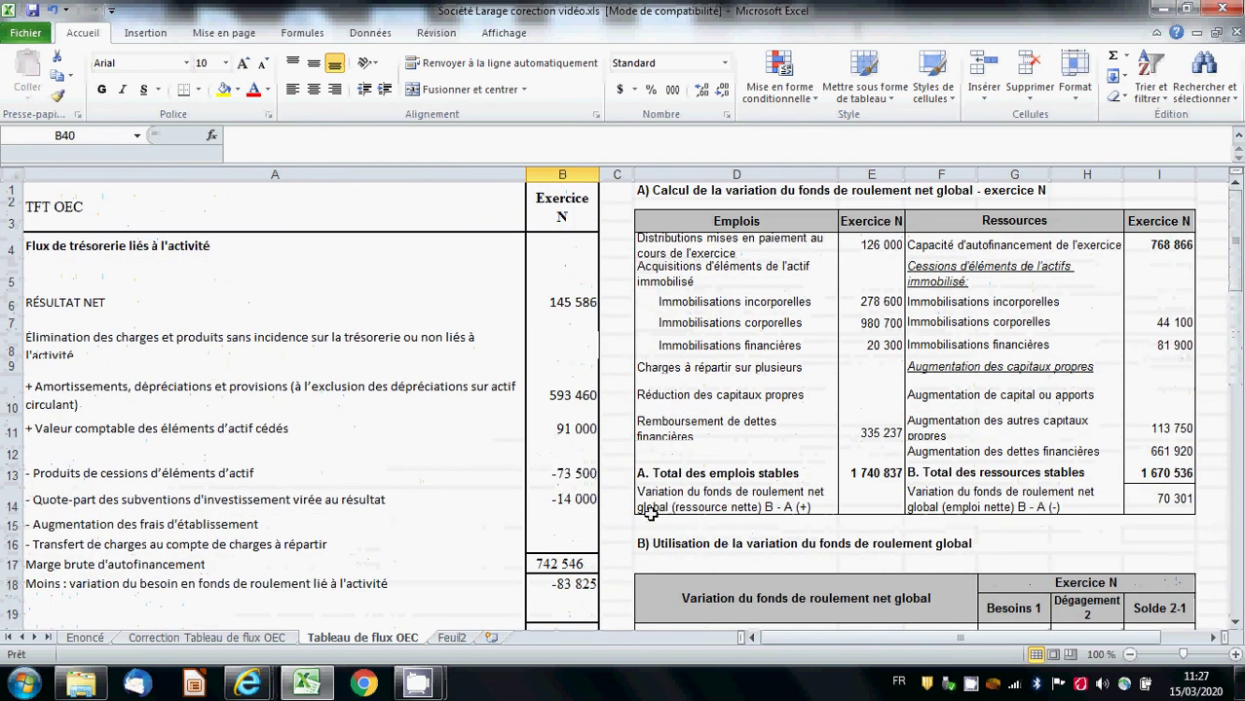
pyautogui.moveTo(419, 682)
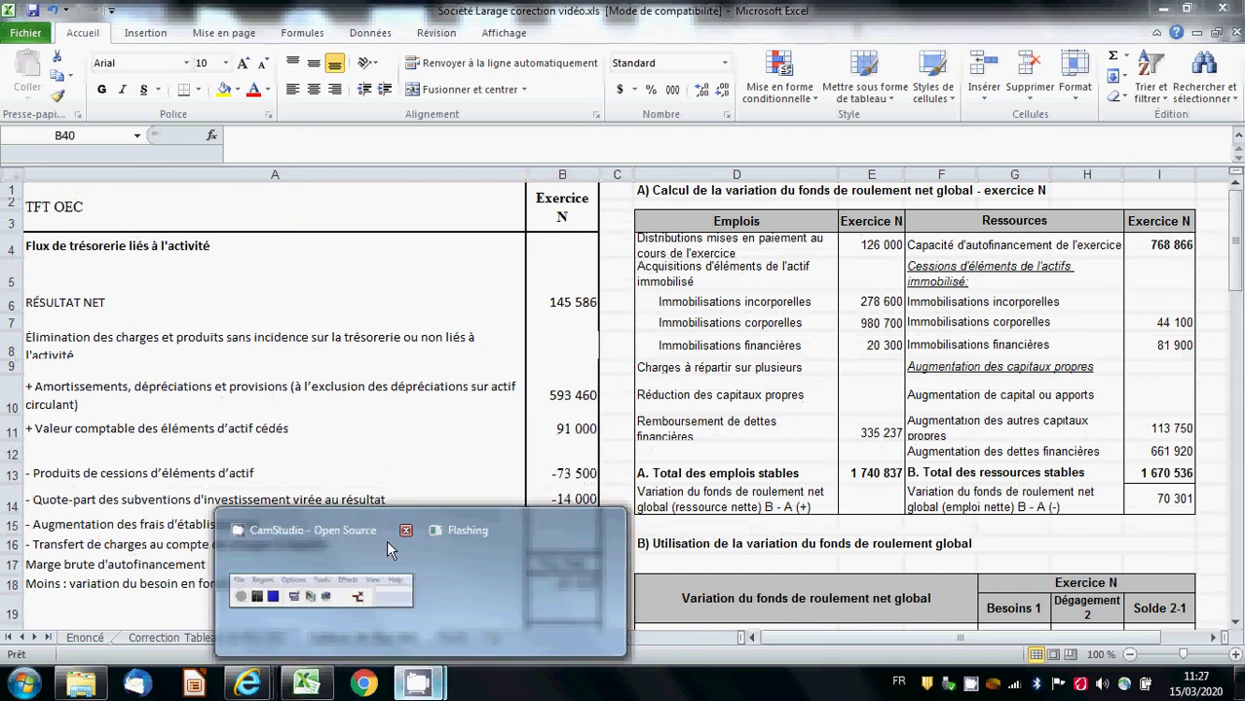
pyautogui.click(310, 529)
pyautogui.click(863, 129)
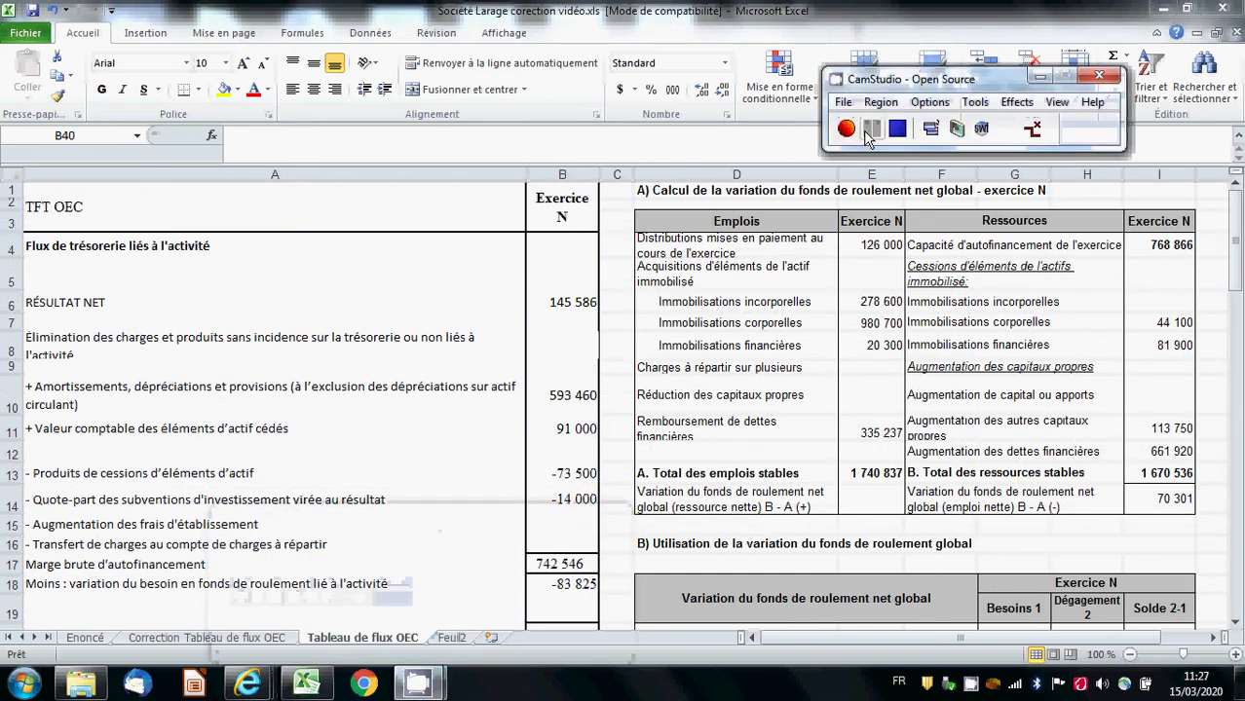